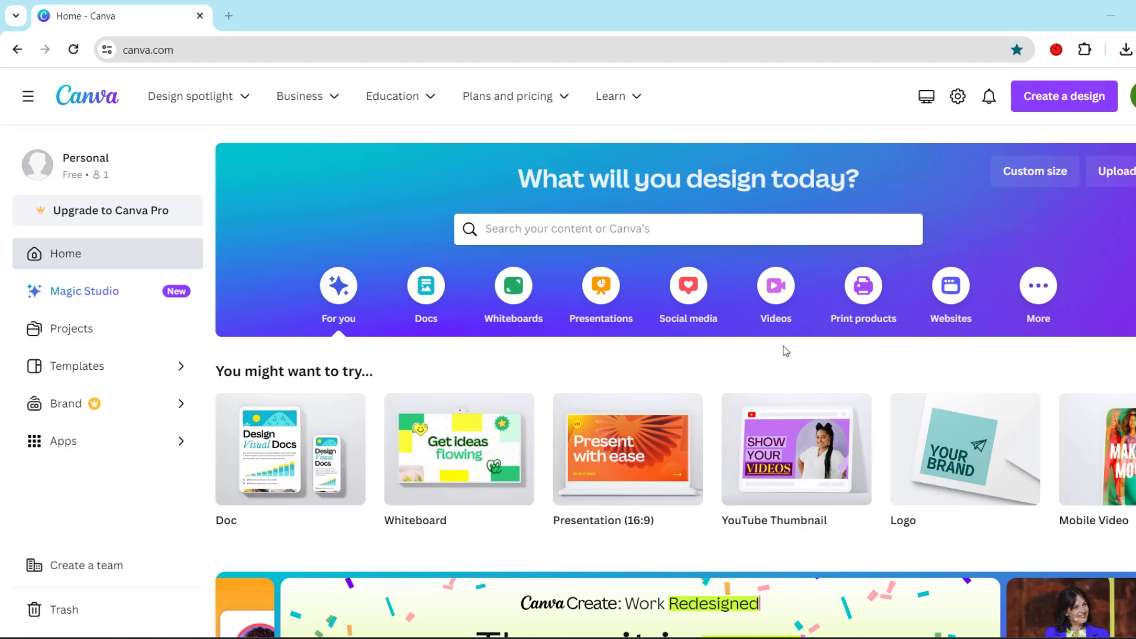
Create a blank YouTube Thumbnail design and set its page background to solid black
{"action": "left_click", "coordinate": [803, 481]}
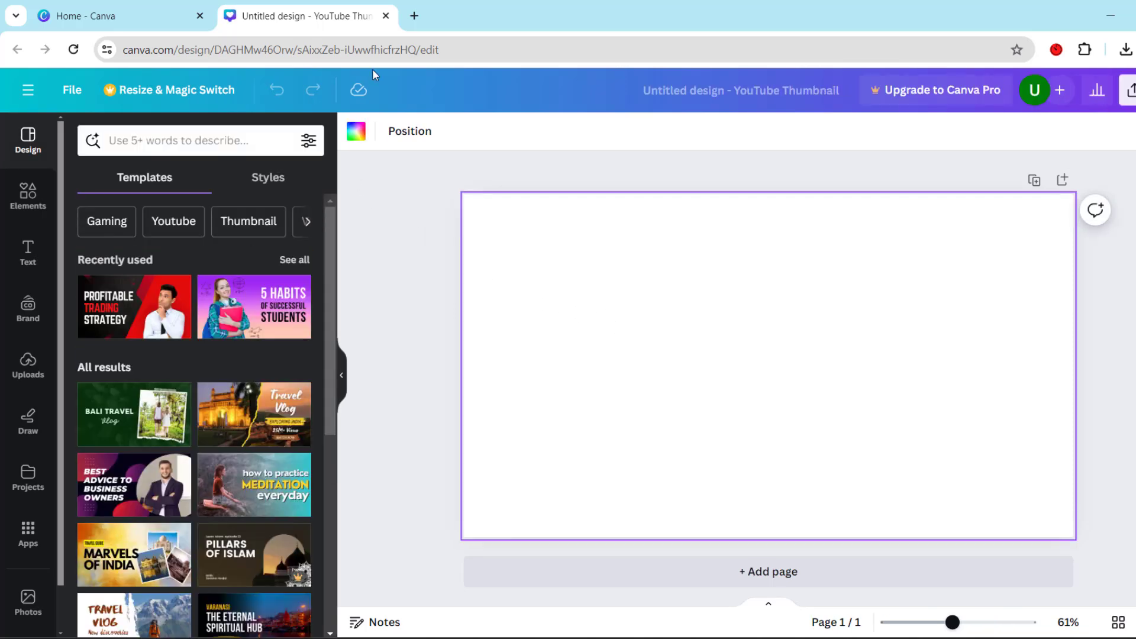
{"action": "left_click", "coordinate": [358, 133]}
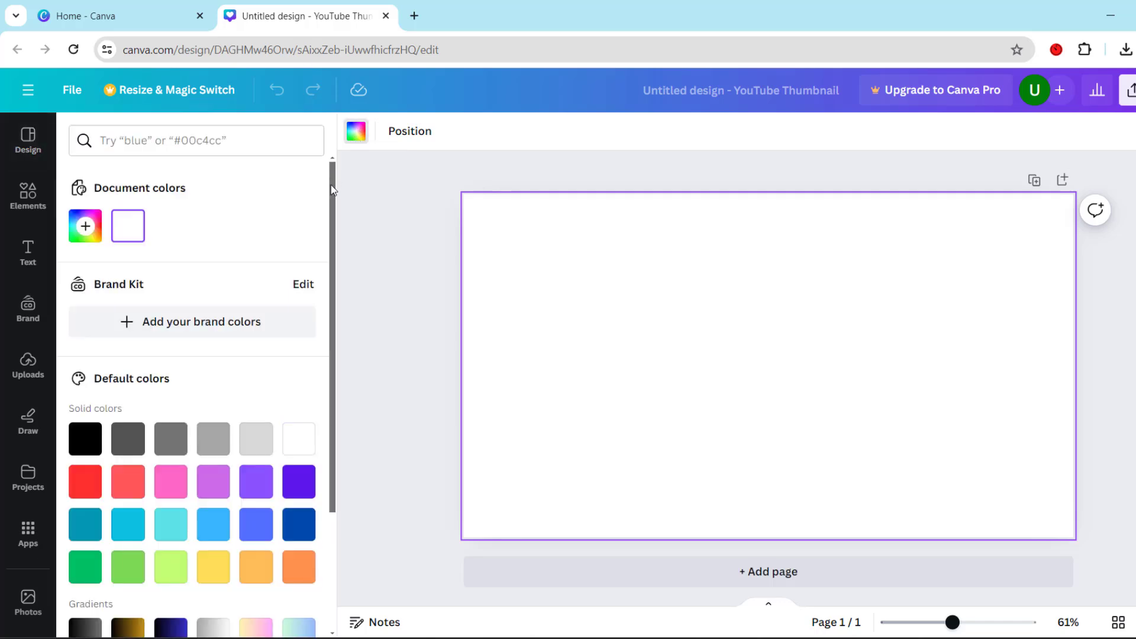
{"action": "left_click", "coordinate": [85, 438]}
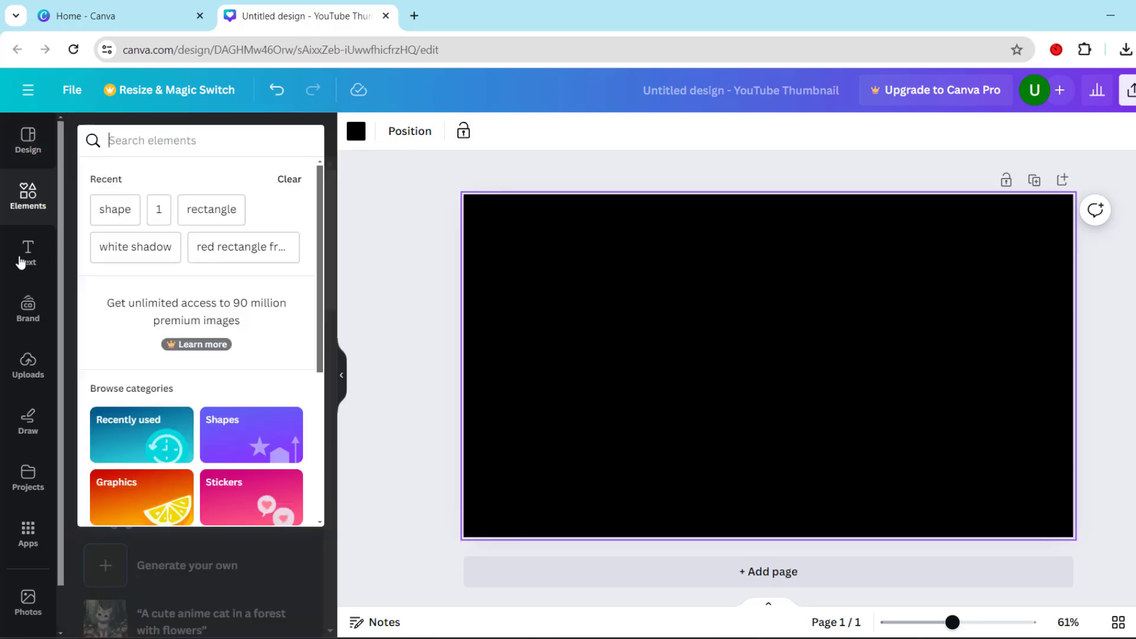
Add a heading to the thumbnail with the text "Brand Account"
{"action": "left_click", "coordinate": [27, 260]}
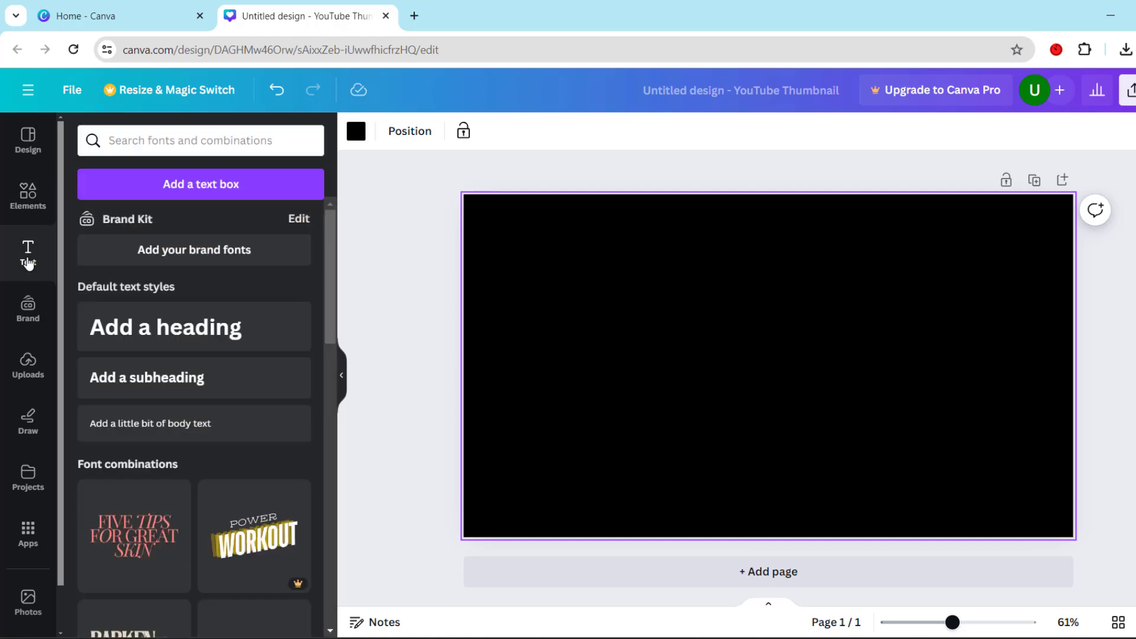
{"action": "left_click", "coordinate": [230, 326]}
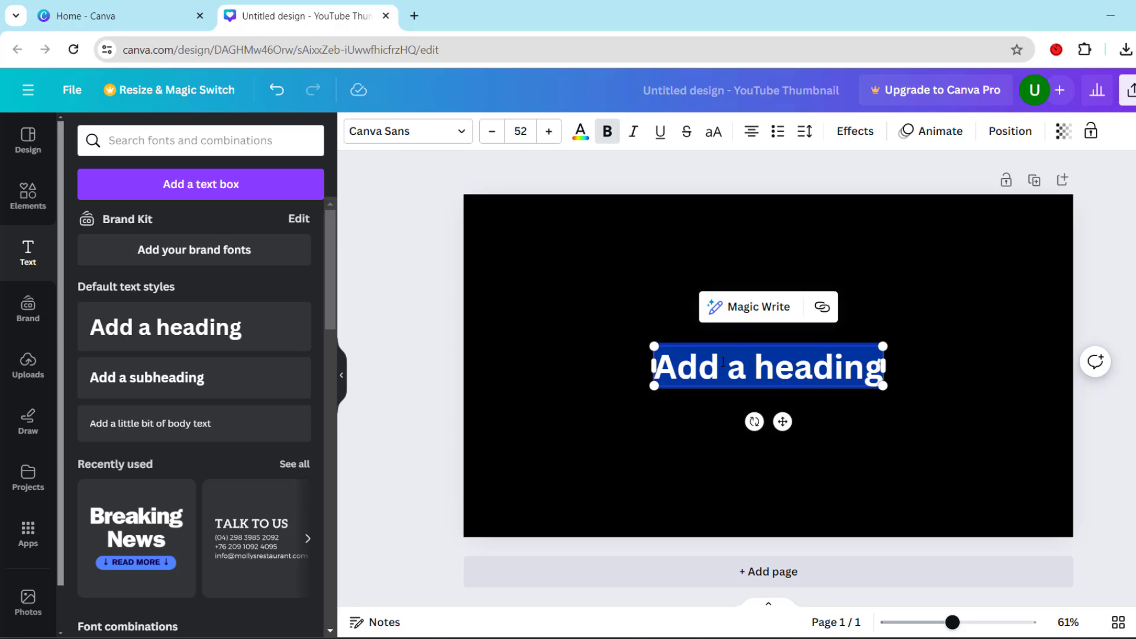
{"action": "type", "text": "B"}
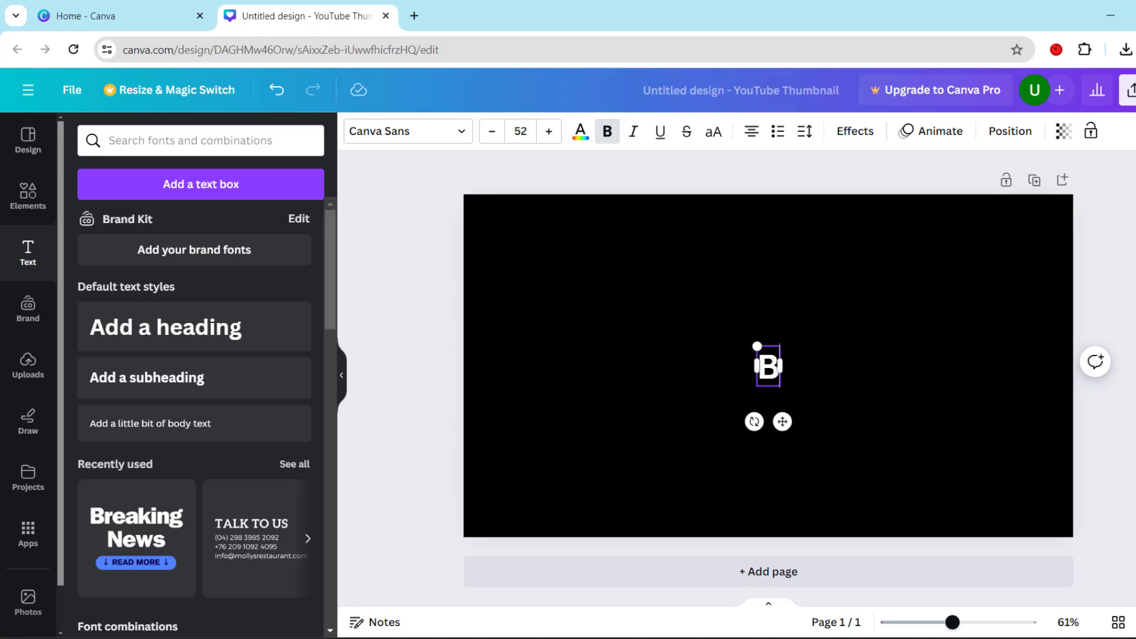
{"action": "type", "text": "rand"}
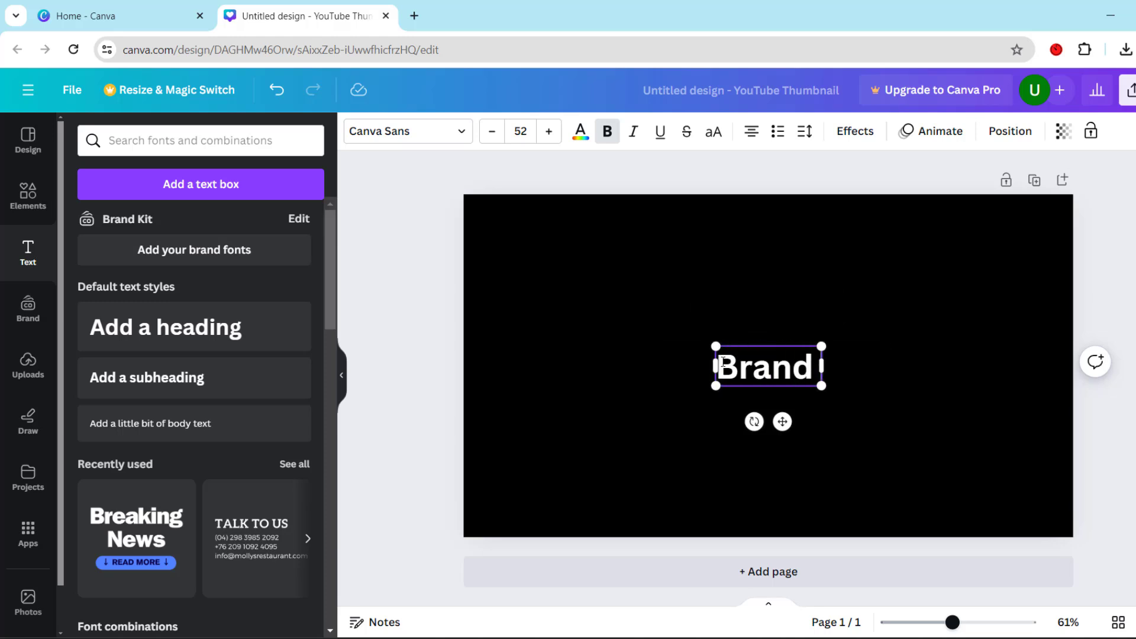
{"action": "type", "text": " Account"}
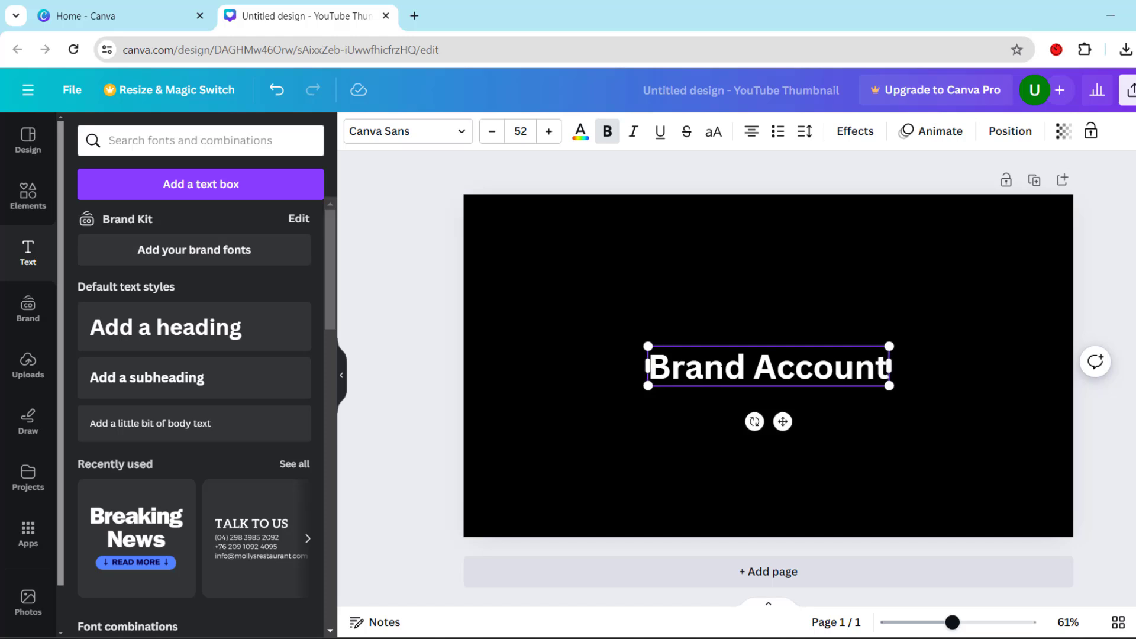
Find the ITC Franklin Gothic LT font and apply it to the "Brand Account" heading
{"action": "left_click", "coordinate": [462, 137]}
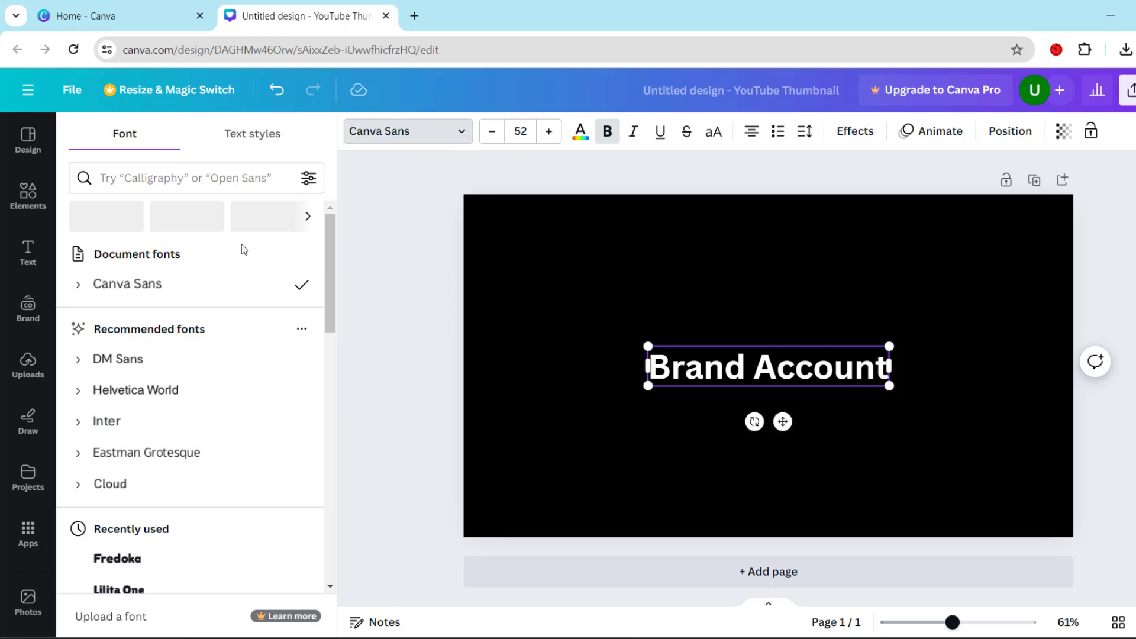
{"action": "left_click_drag", "start_coordinate": [330, 281], "coordinate": [347, 451]}
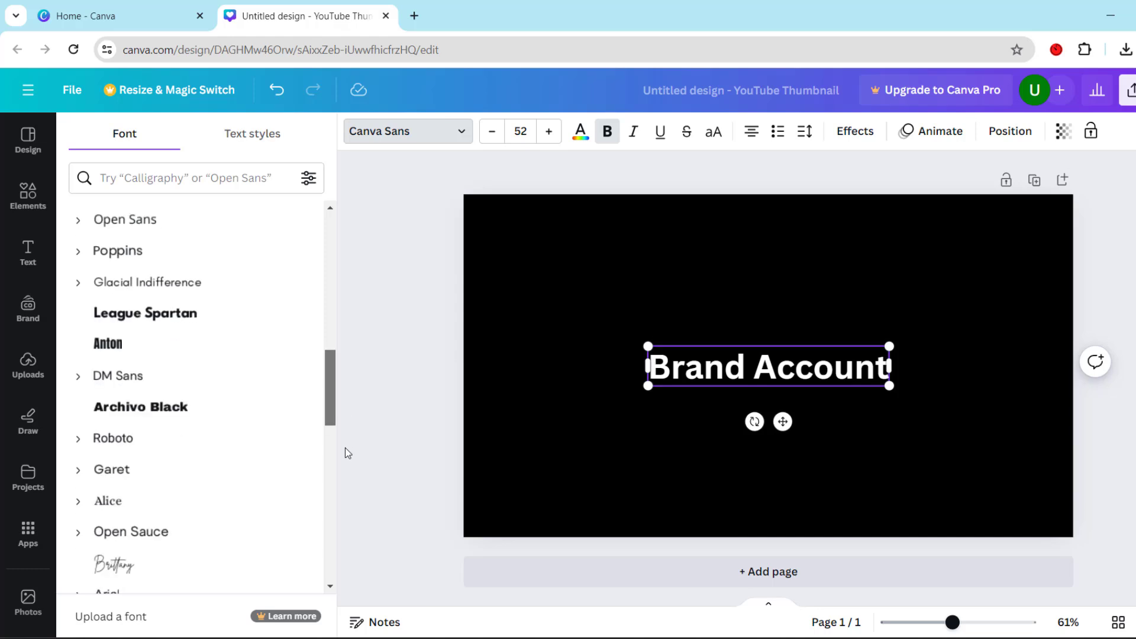
{"action": "left_click", "coordinate": [215, 178]}
{"action": "type", "text": "fra"}
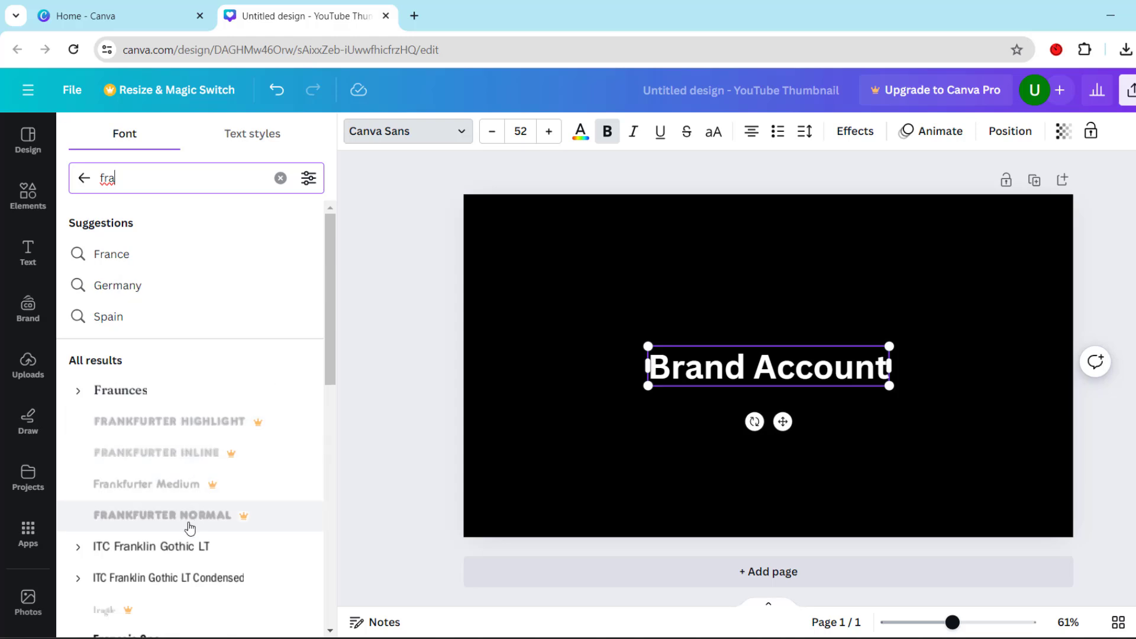
{"action": "left_click", "coordinate": [202, 546]}
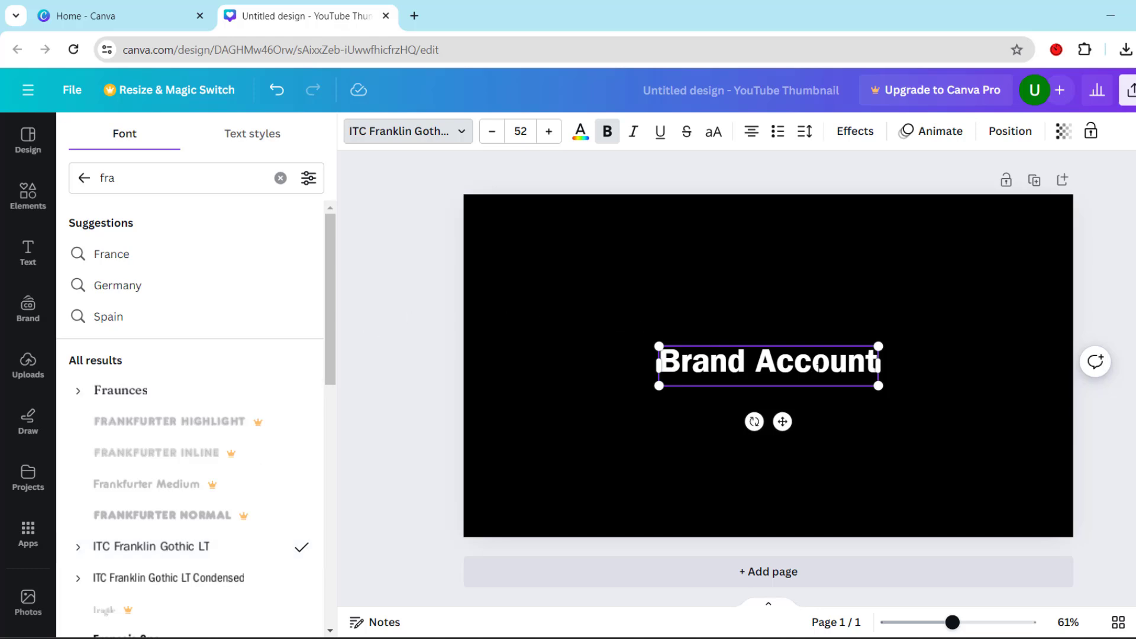
{"action": "left_click", "coordinate": [855, 400]}
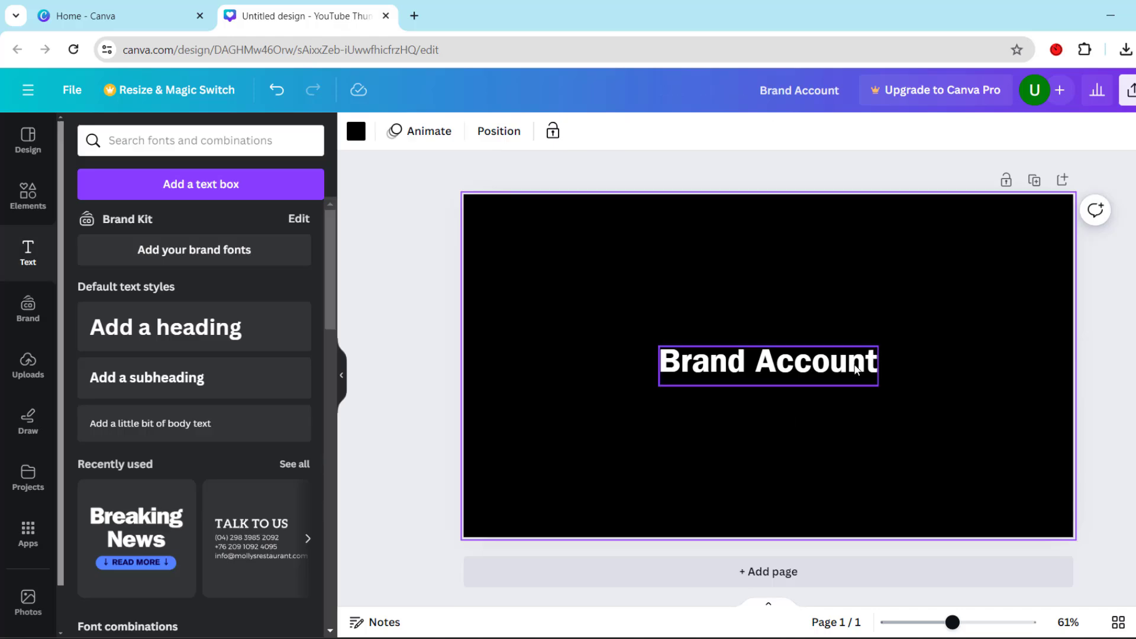
Enlarge the "Brand Account" heading to about size 75 and move it to just above the middle of the page
{"action": "left_click", "coordinate": [881, 379]}
{"action": "left_click_drag", "start_coordinate": [877, 384], "coordinate": [971, 428]}
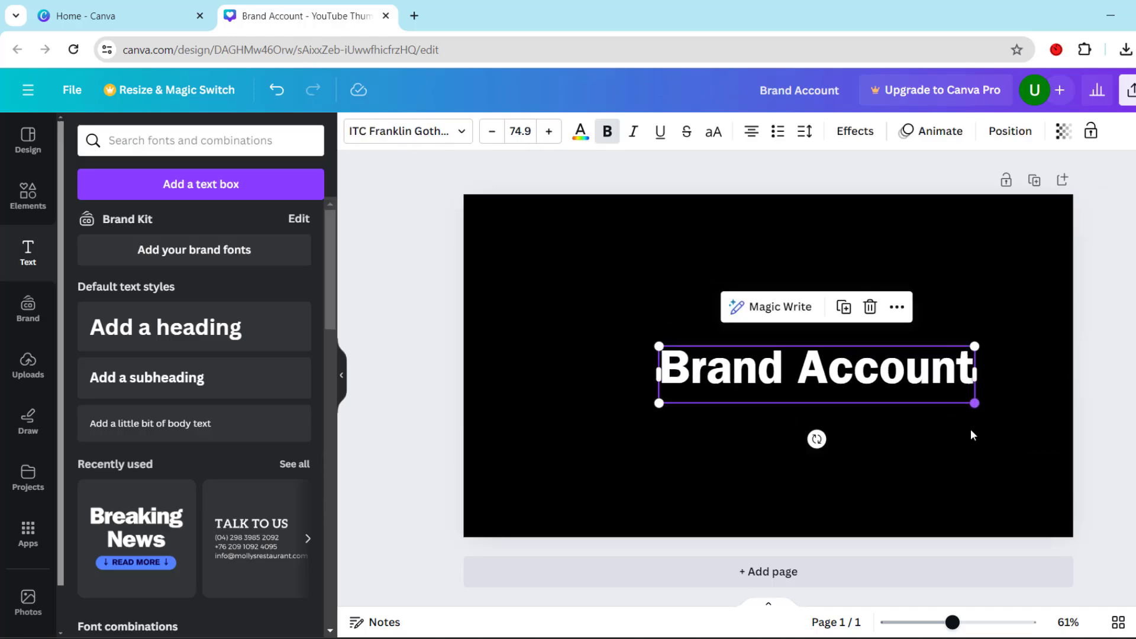
{"action": "left_click", "coordinate": [887, 448]}
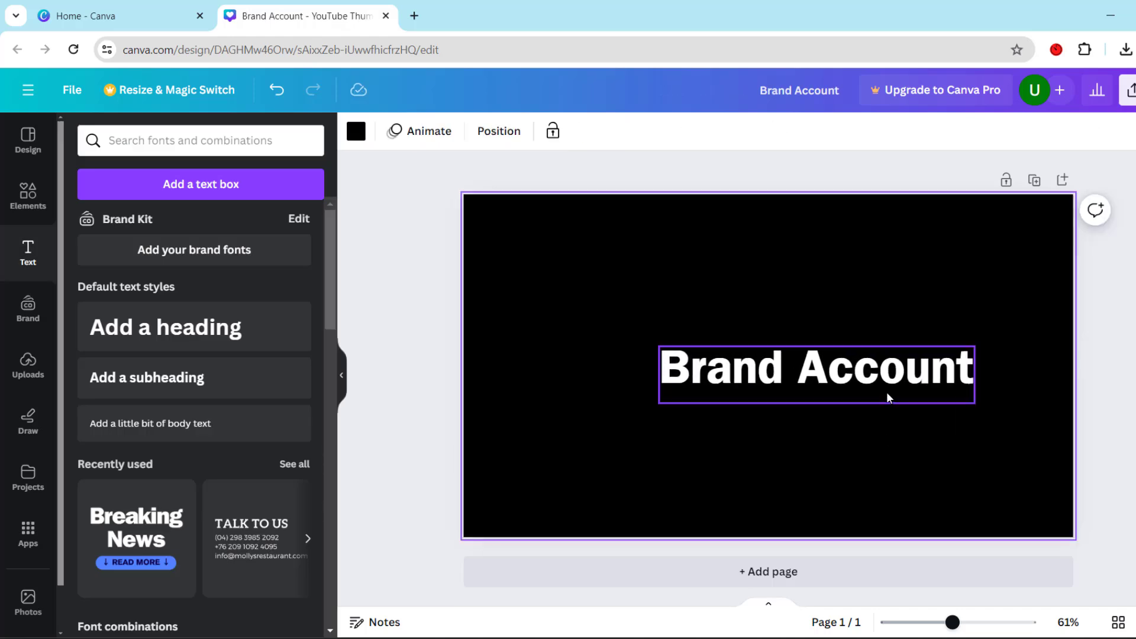
{"action": "left_click_drag", "start_coordinate": [885, 396], "coordinate": [787, 348]}
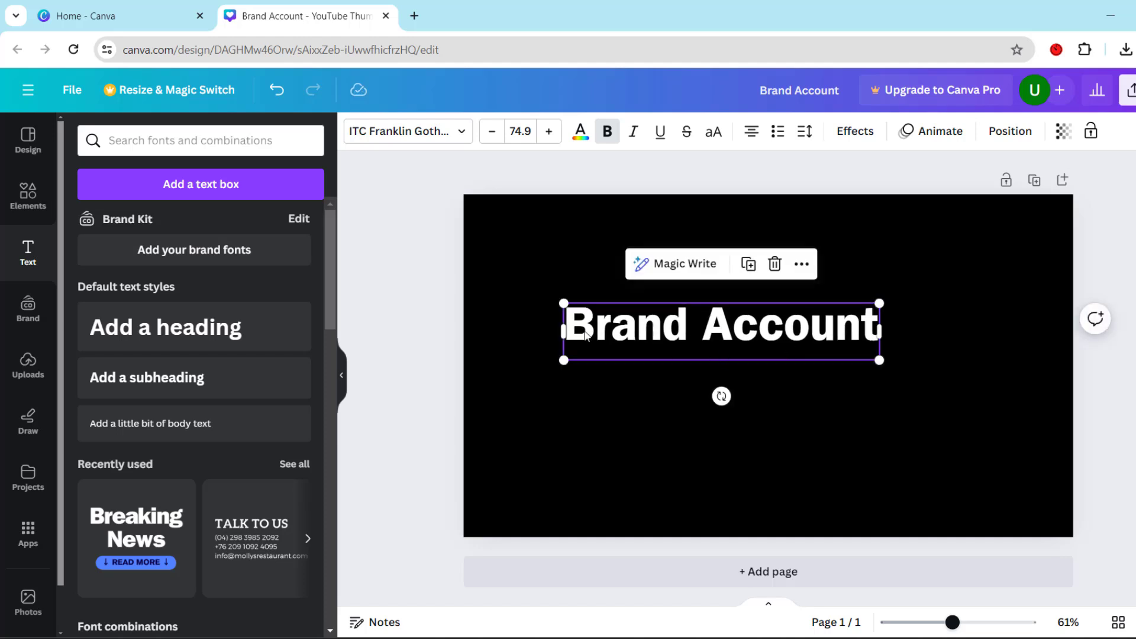
{"action": "left_click", "coordinate": [497, 309]}
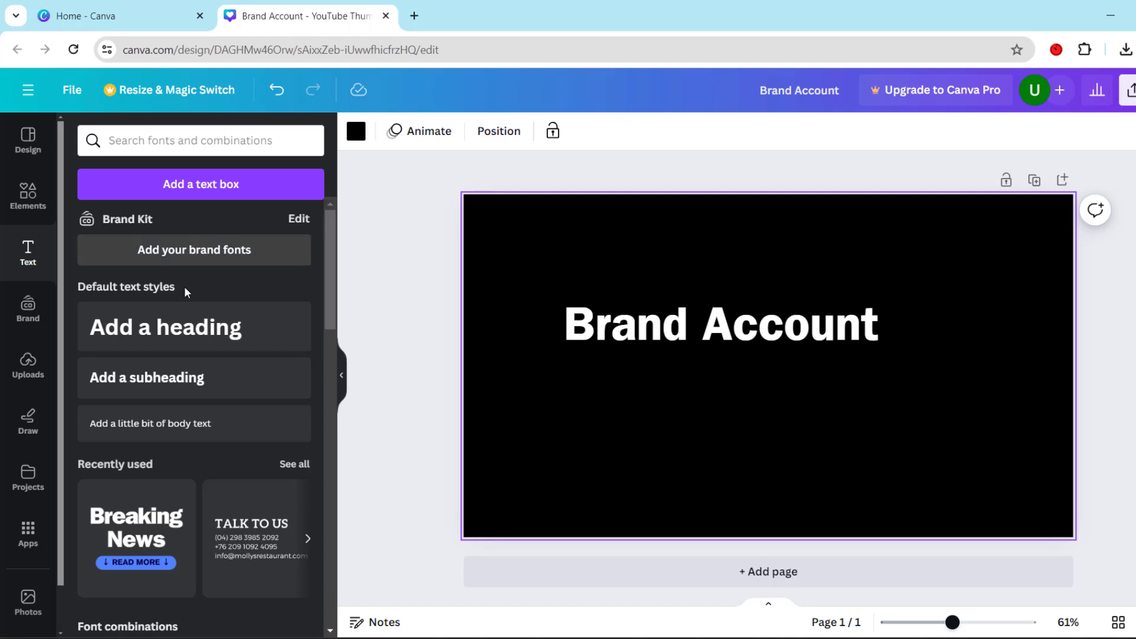
Add a second heading reading "In 2 Min" and place it below the left part of "Brand Account"
{"action": "left_click", "coordinate": [190, 322]}
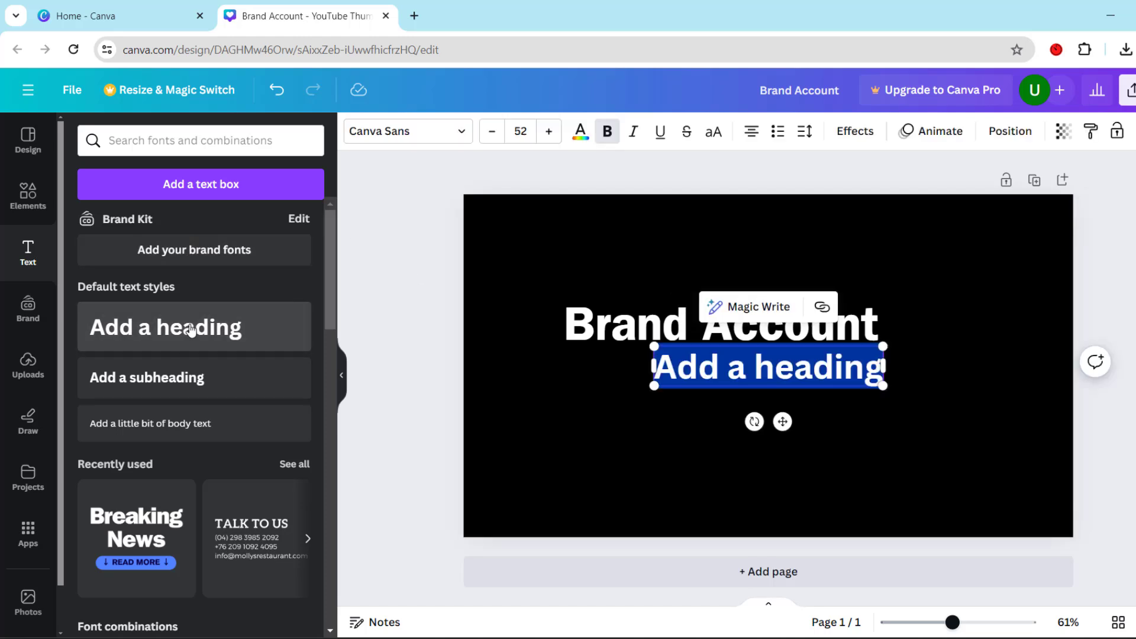
{"action": "triple_click", "coordinate": [779, 367]}
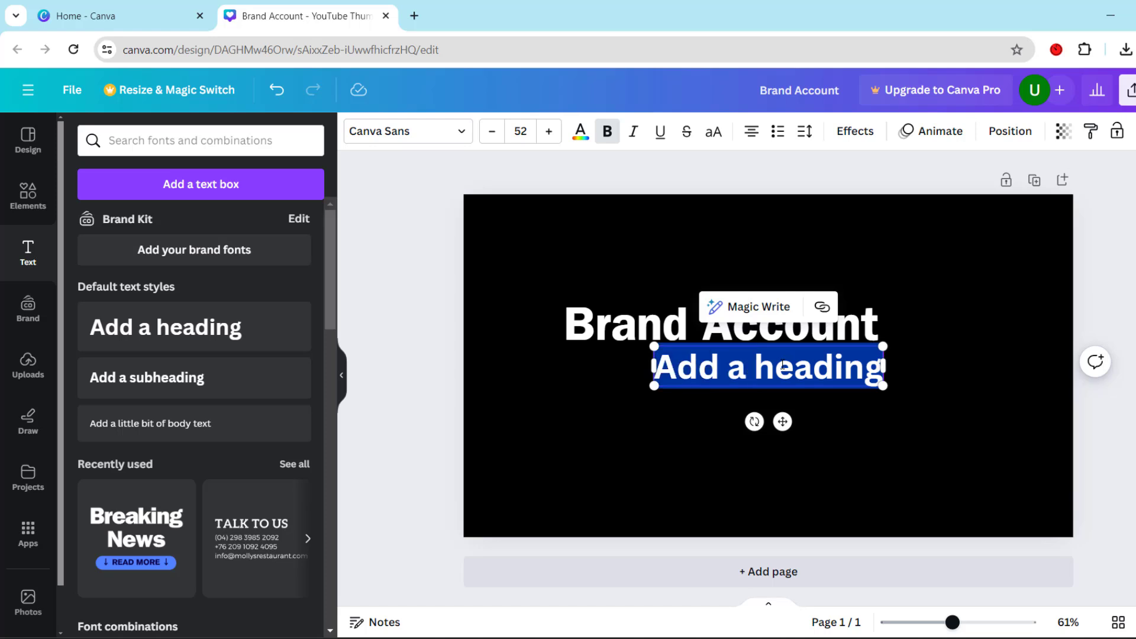
{"action": "type", "text": "In 2"}
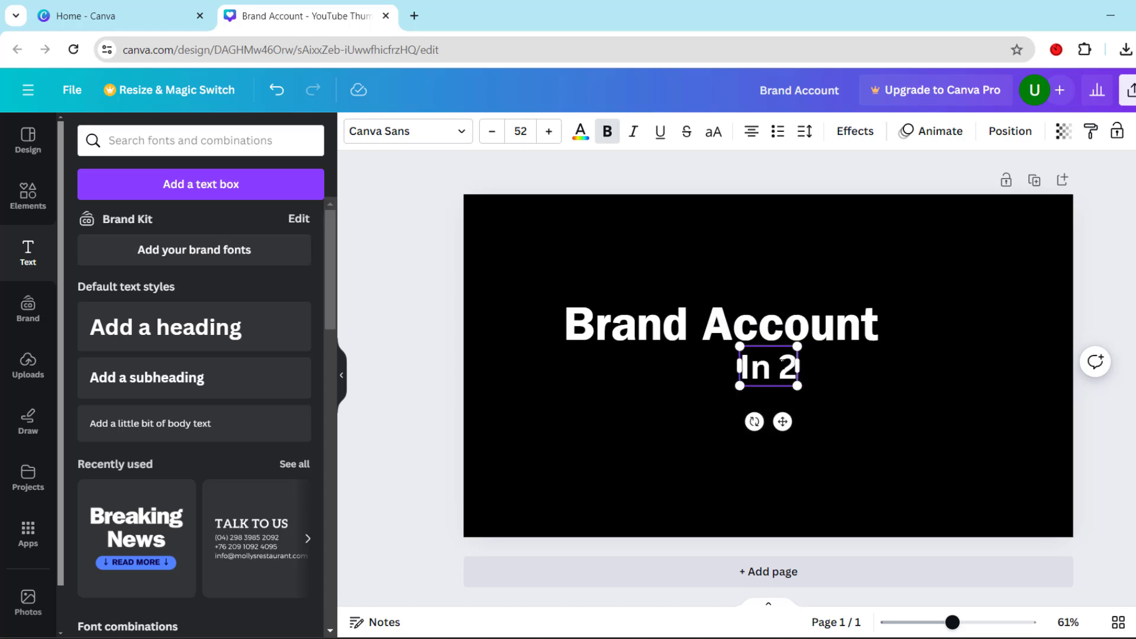
{"action": "type", "text": " Min"}
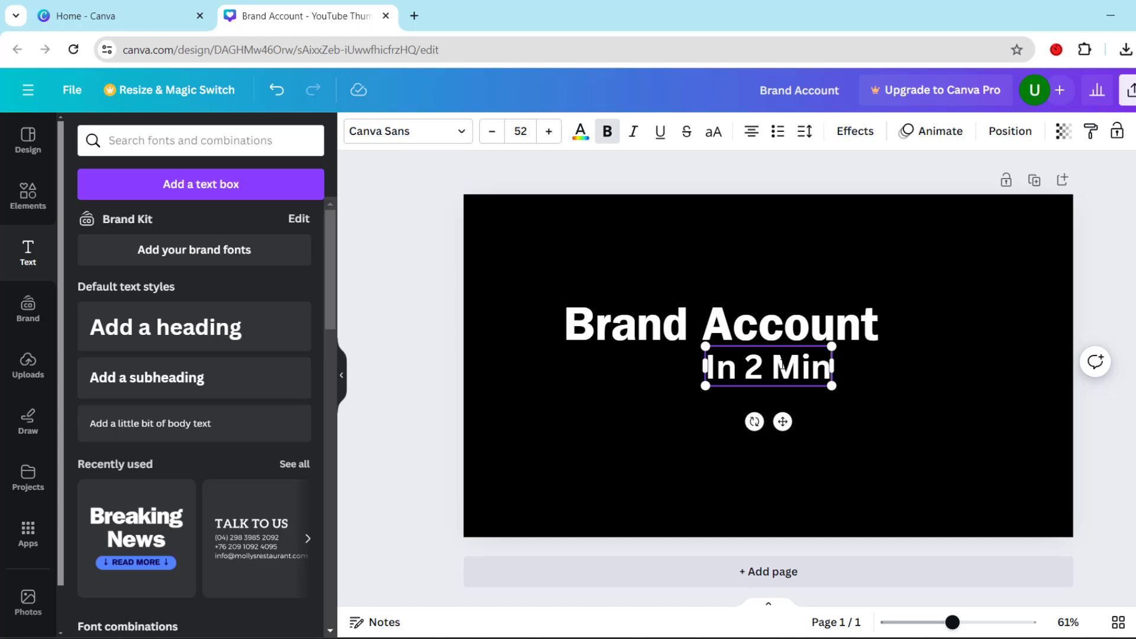
{"action": "left_click_drag", "start_coordinate": [783, 421], "coordinate": [666, 461]}
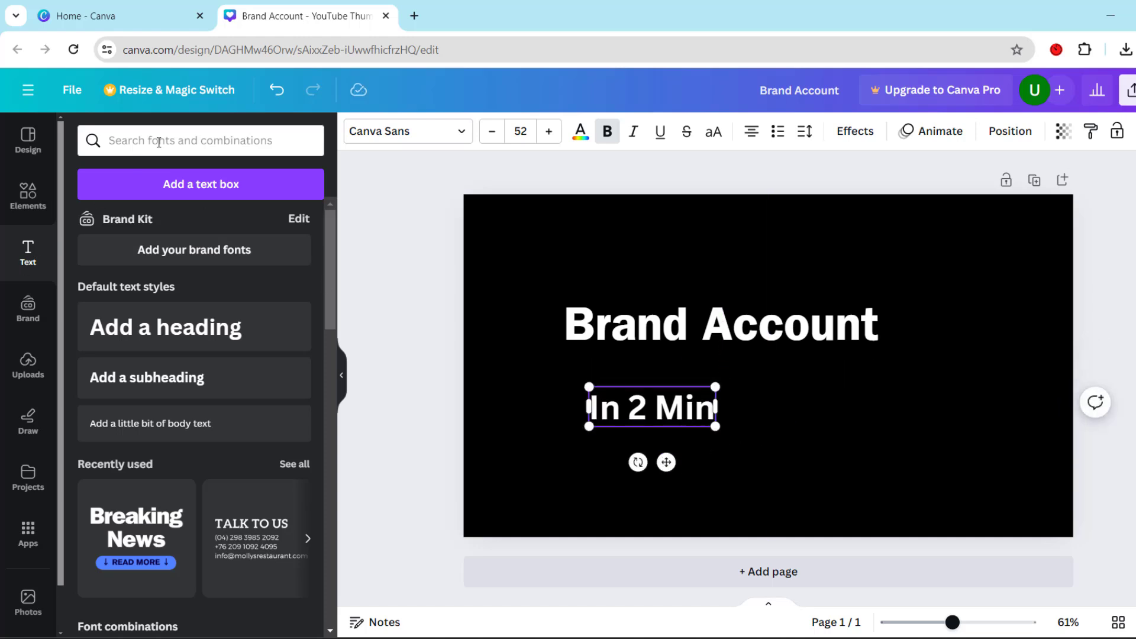
Search the elements for "delete" graphics and add the green trash can to the page
{"action": "left_click", "coordinate": [24, 199]}
{"action": "left_click", "coordinate": [172, 140]}
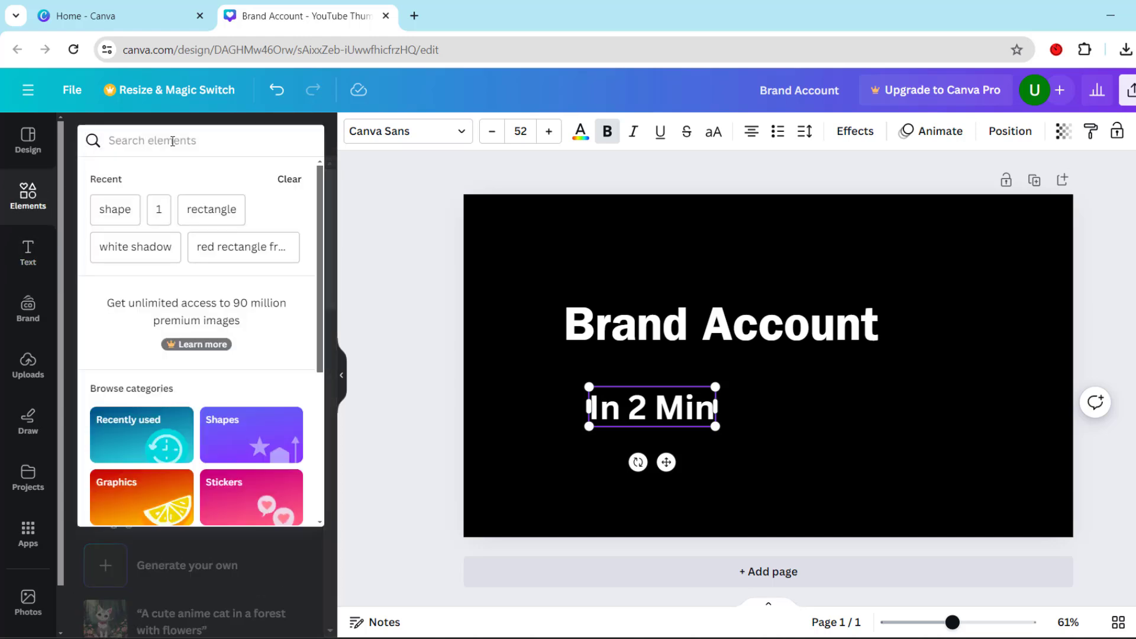
{"action": "type", "text": "delete"}
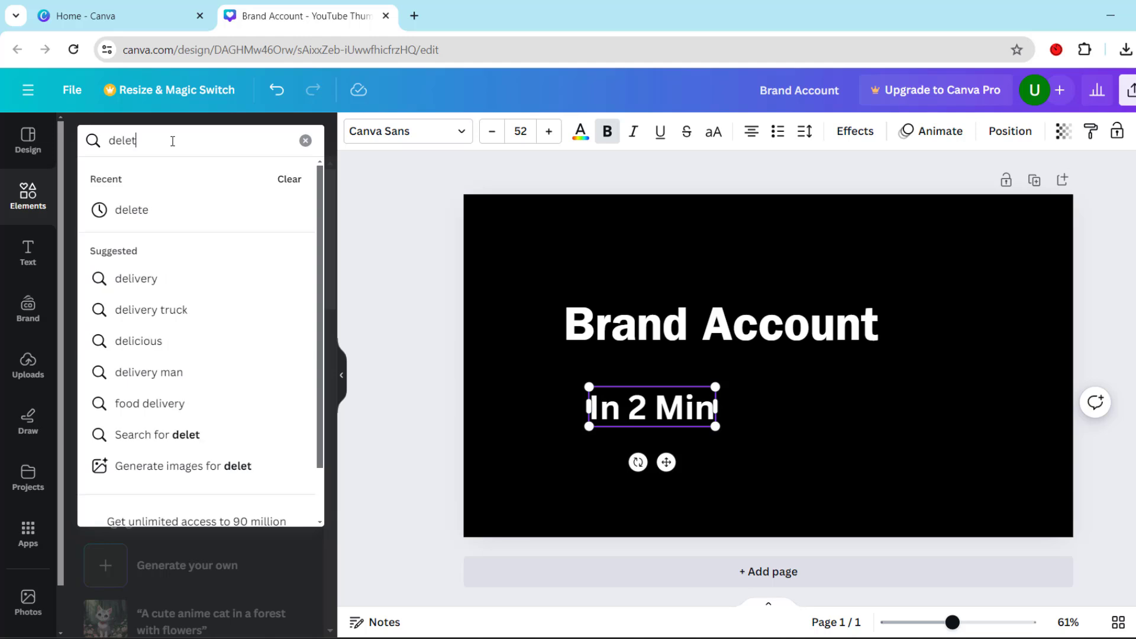
{"action": "left_click", "coordinate": [145, 210]}
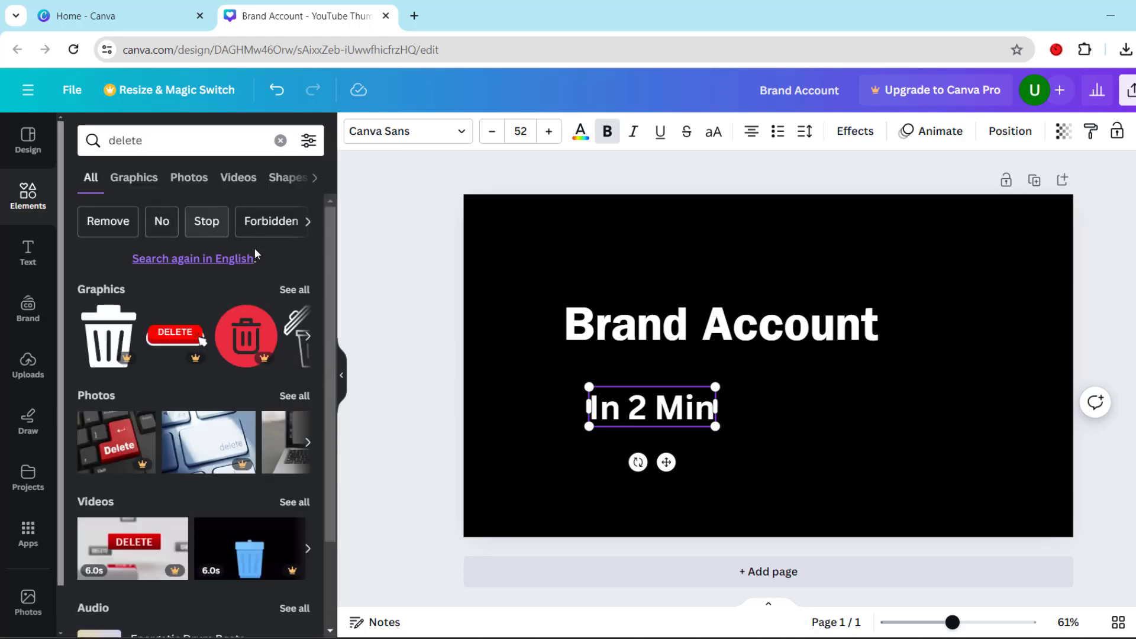
{"action": "left_click", "coordinate": [294, 289]}
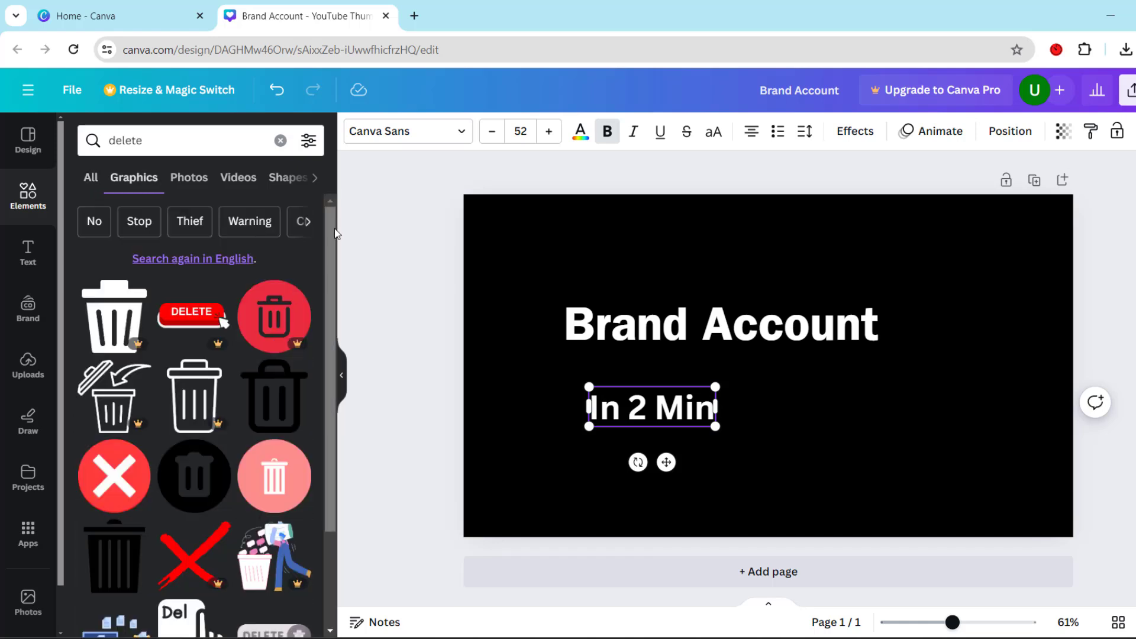
{"action": "left_click_drag", "start_coordinate": [335, 231], "coordinate": [367, 379]}
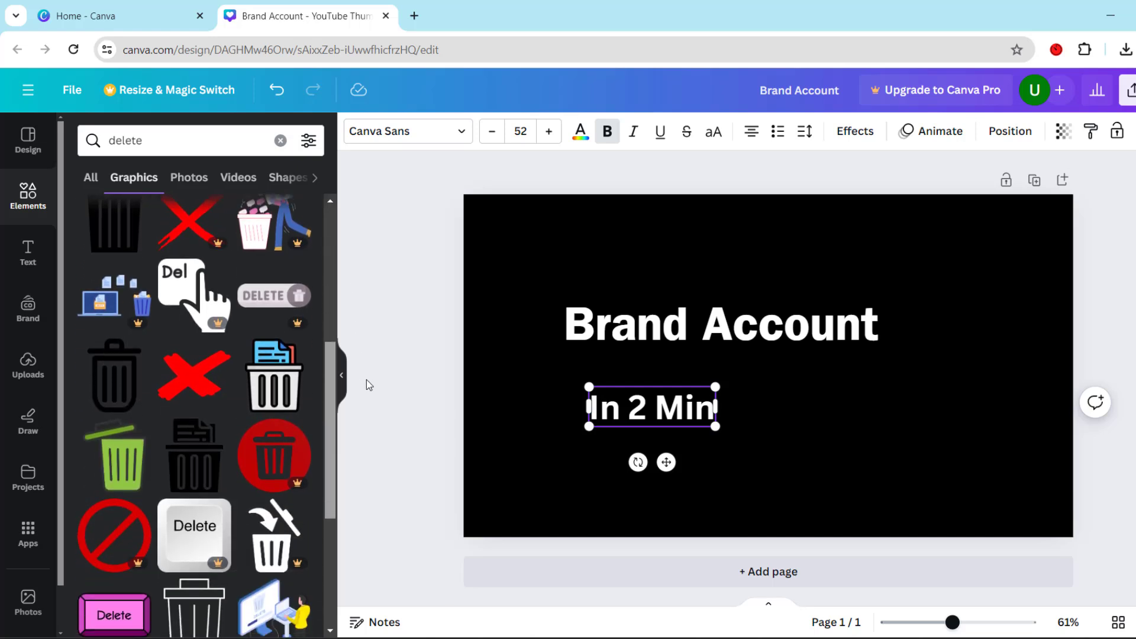
{"action": "left_click", "coordinate": [131, 472]}
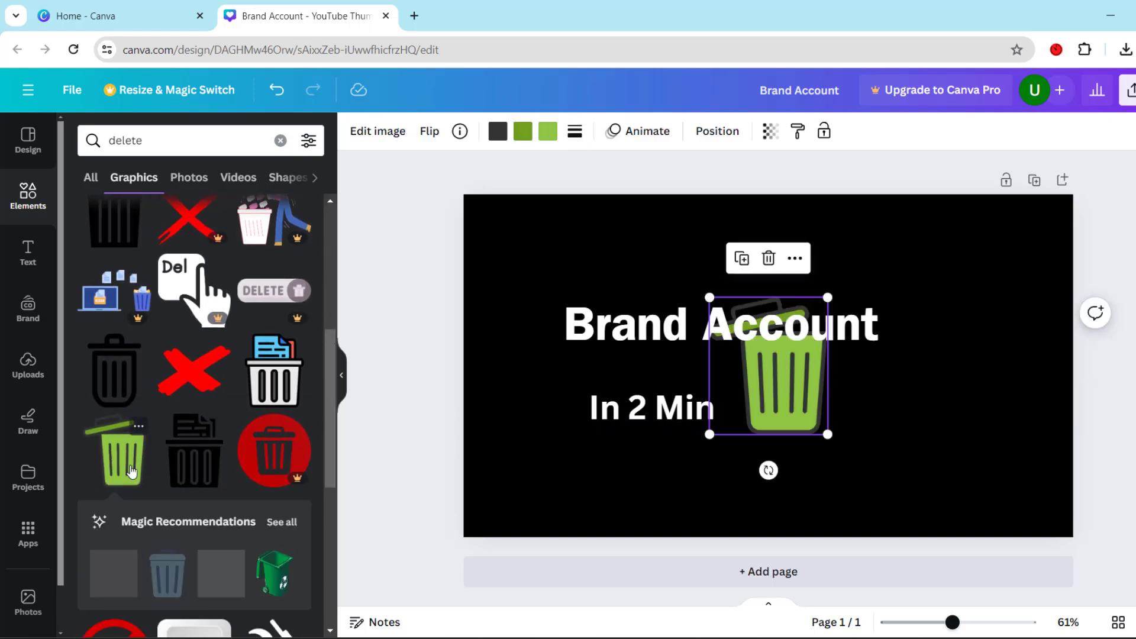
Add the red circle with a white X from the delete graphics and shrink it to about half size
{"action": "left_click_drag", "start_coordinate": [334, 374], "coordinate": [339, 304]}
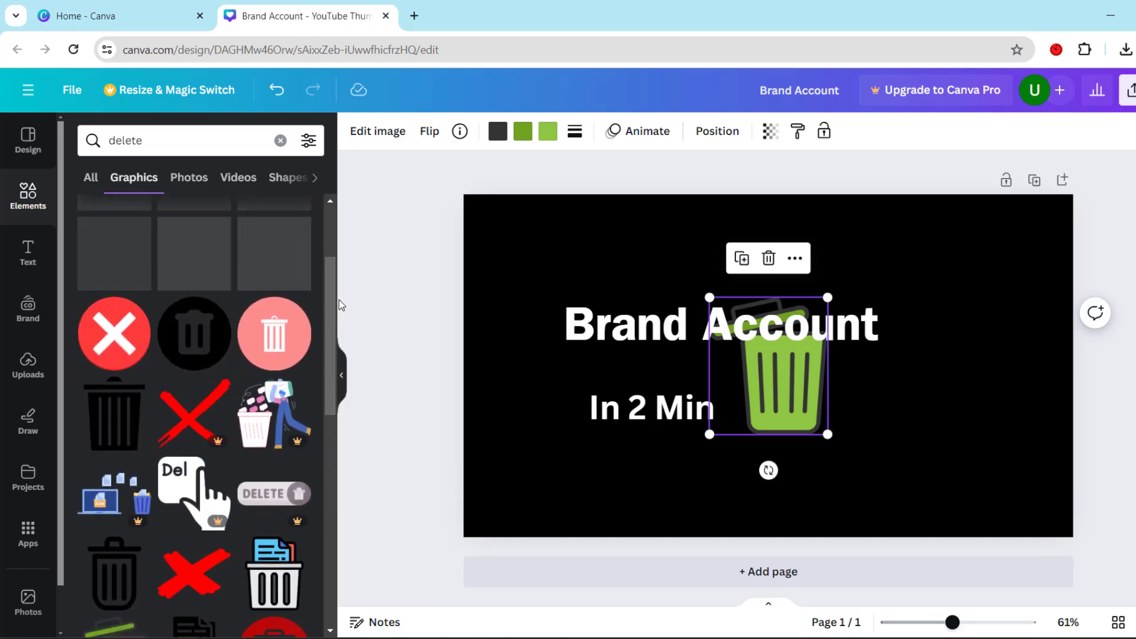
{"action": "left_click", "coordinate": [120, 335]}
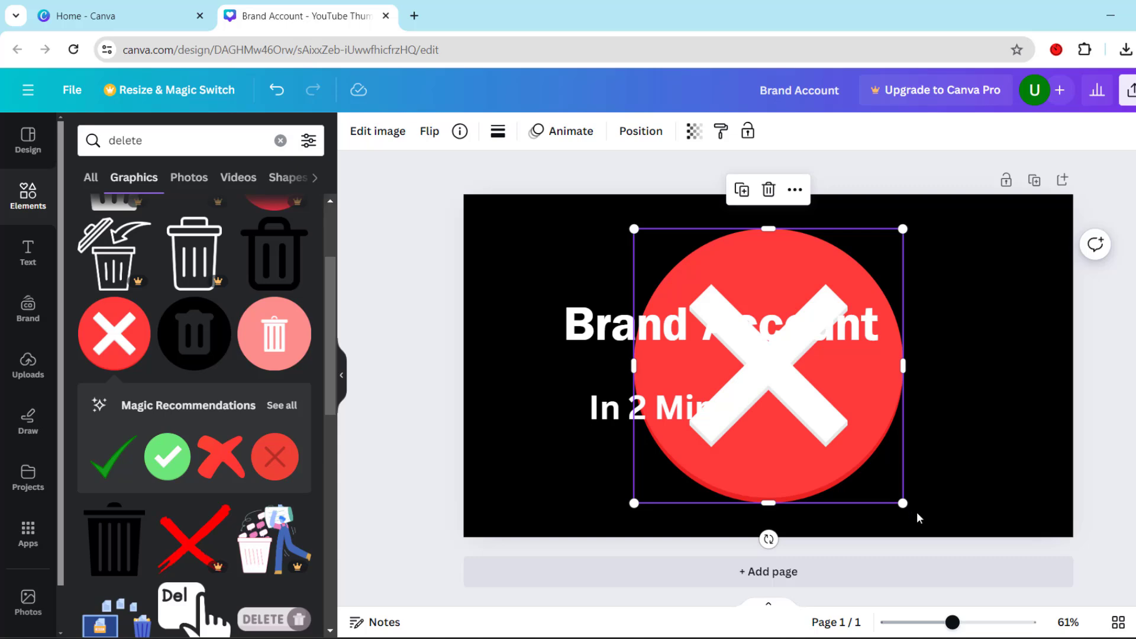
{"action": "left_click_drag", "start_coordinate": [904, 503], "coordinate": [777, 374]}
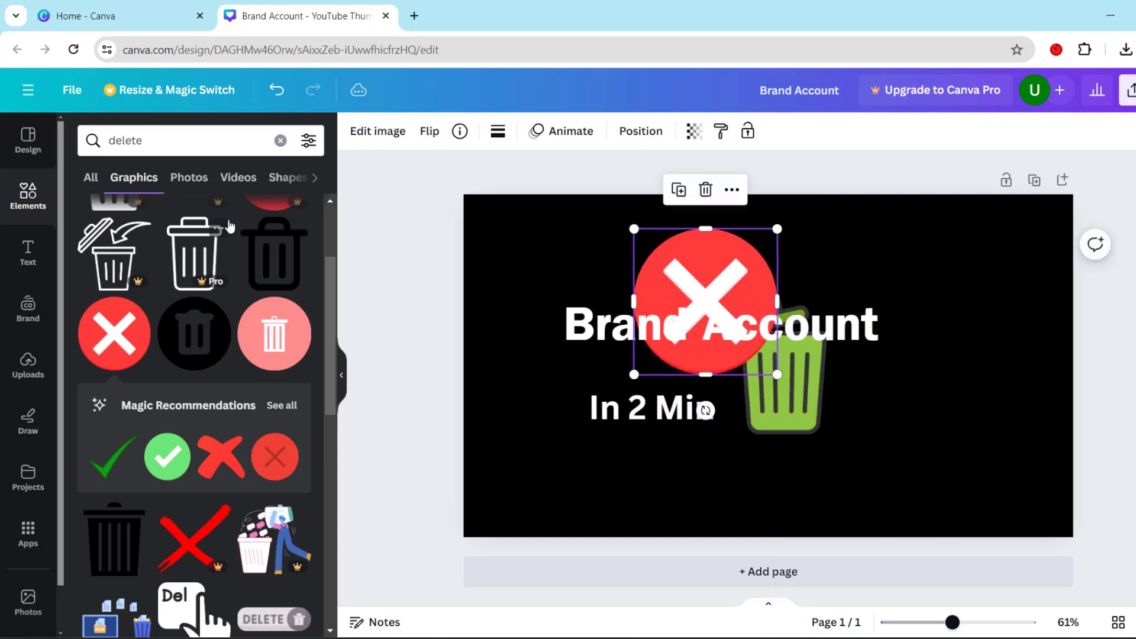
Search the elements for "youtube logo" graphics and add the red rounded-square YouTube logo to the page
{"action": "left_click", "coordinate": [280, 140]}
{"action": "type", "text": "y"}
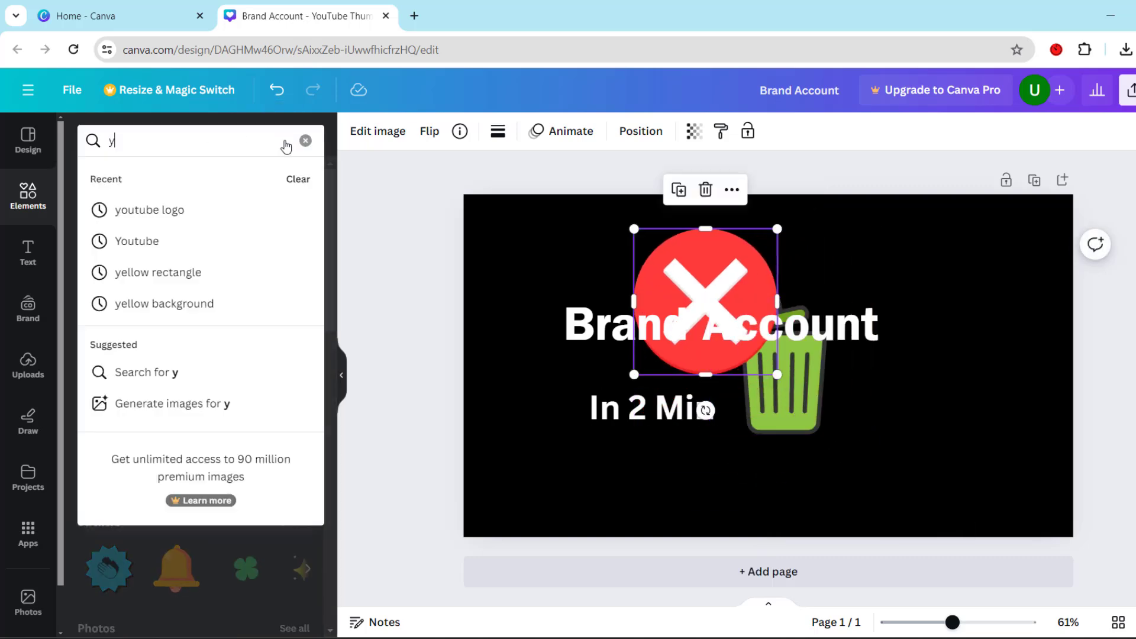
{"action": "type", "text": "outube logo"}
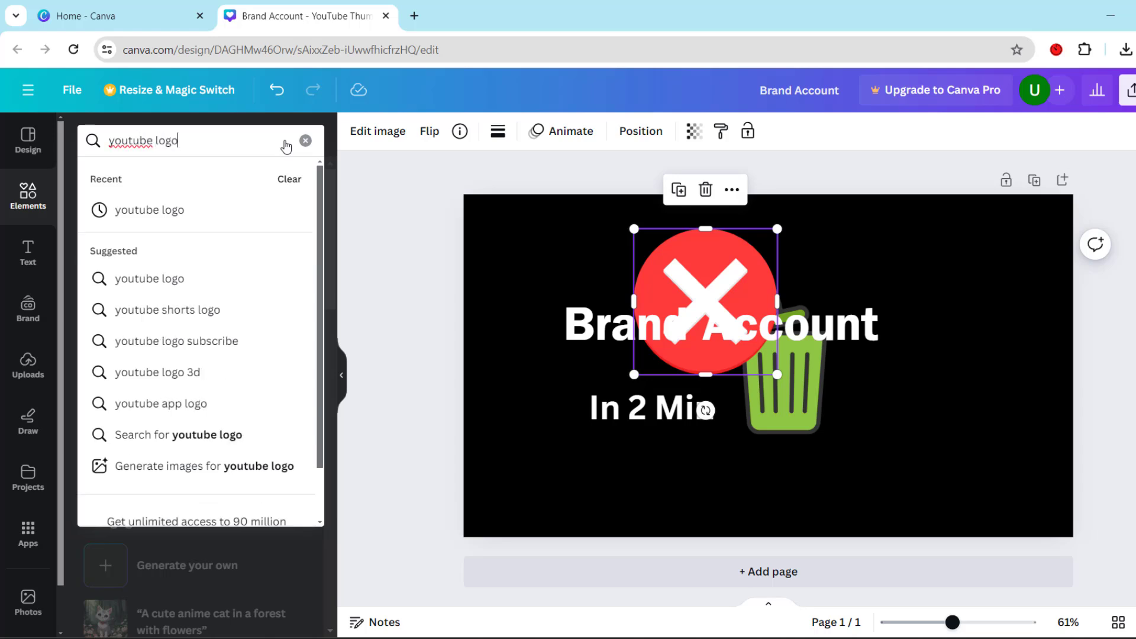
{"action": "left_click", "coordinate": [177, 214]}
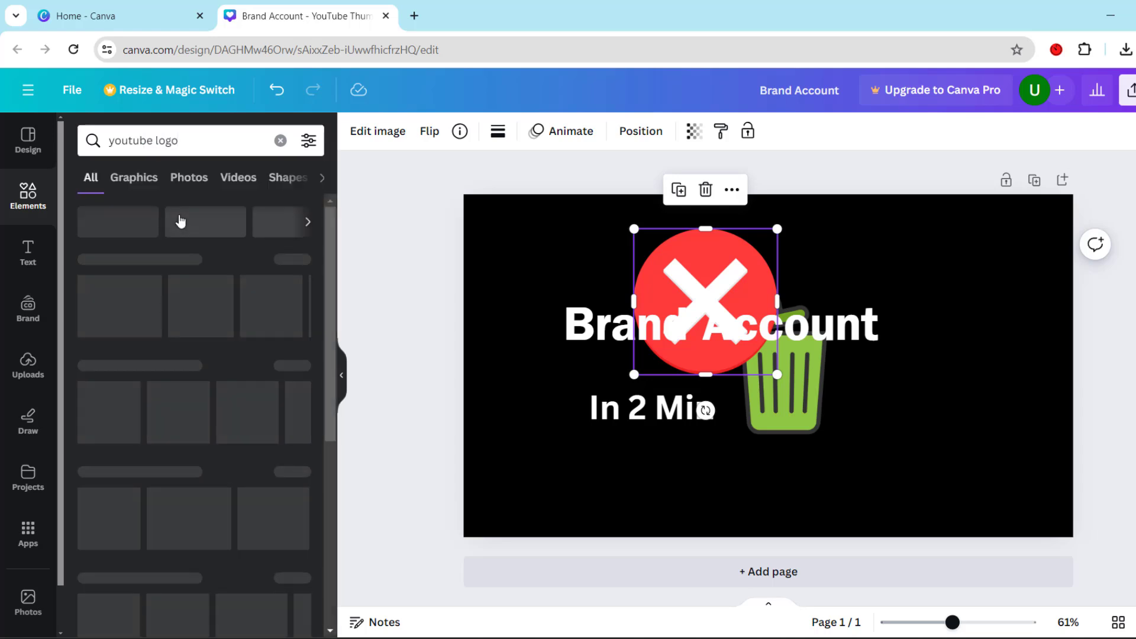
{"action": "left_click", "coordinate": [295, 289]}
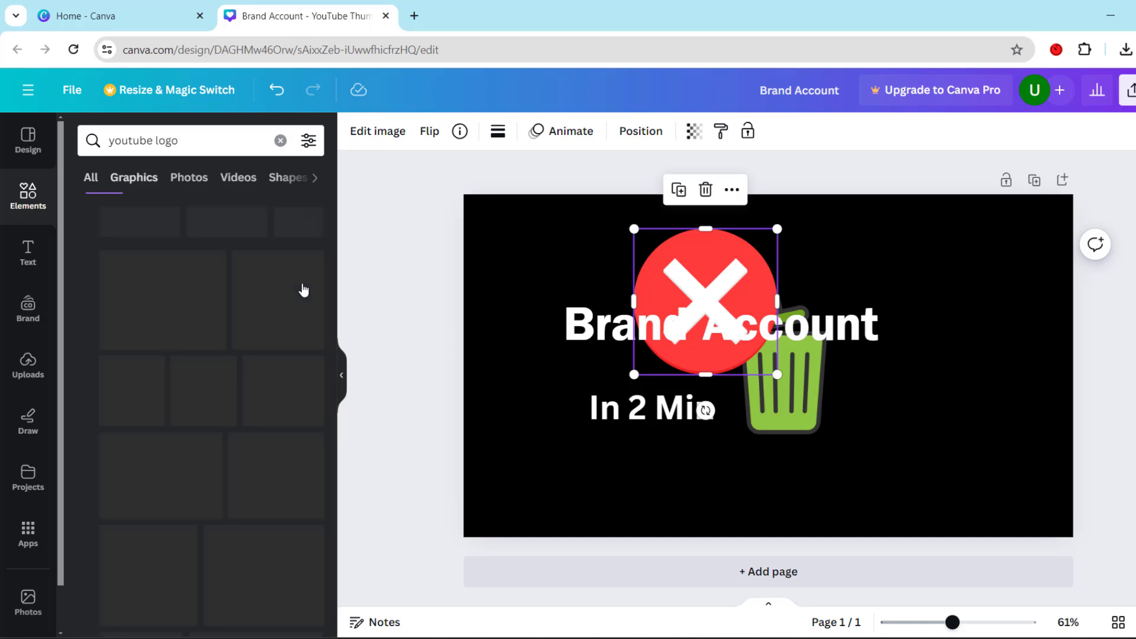
{"action": "scroll", "coordinate": [251, 392], "scroll_direction": "down", "scroll_amount": 1}
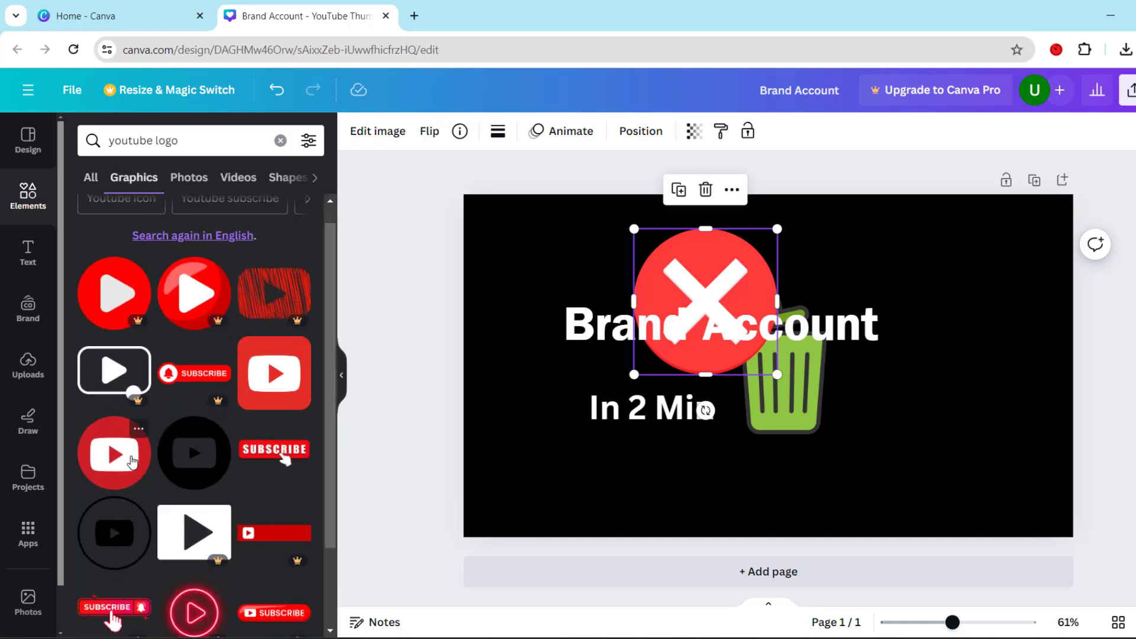
{"action": "left_click", "coordinate": [252, 393]}
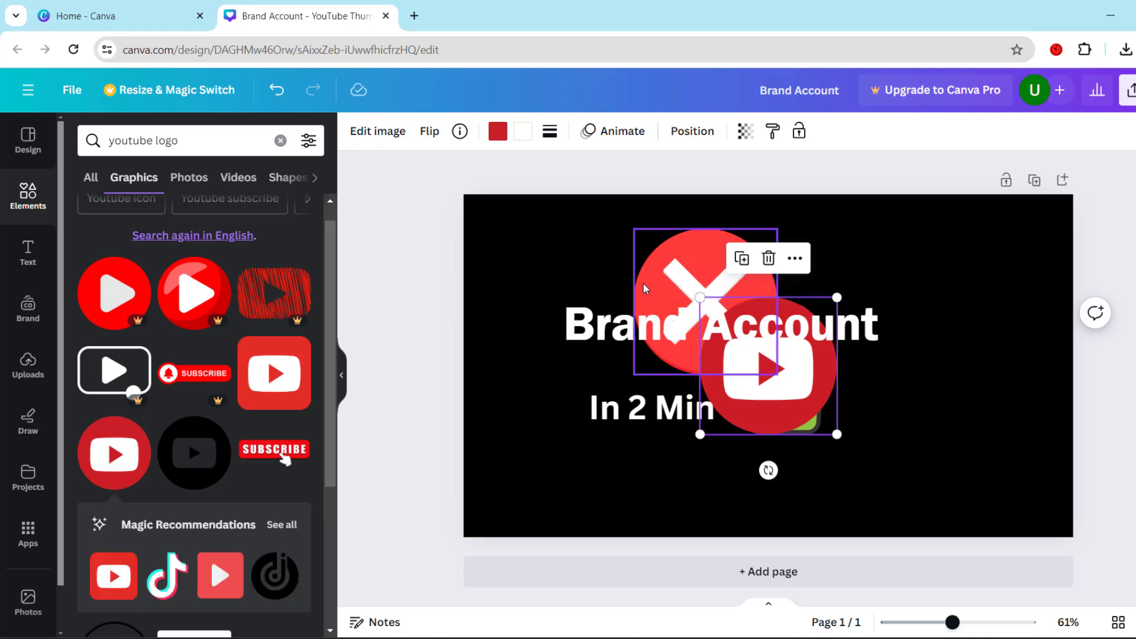
{"action": "left_click", "coordinate": [768, 258]}
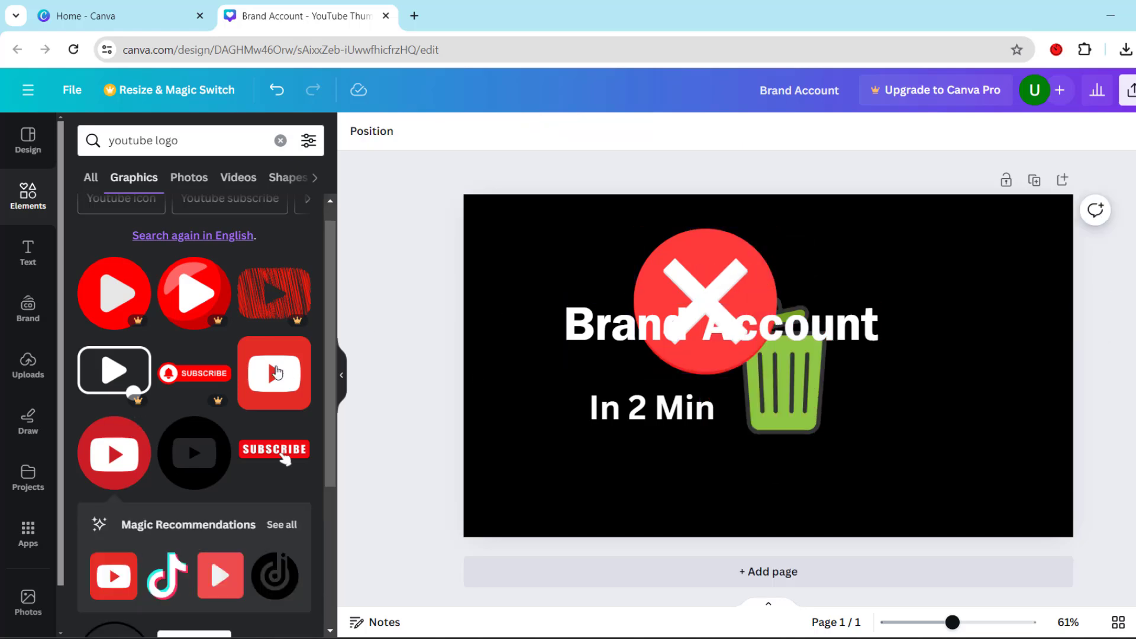
{"action": "left_click", "coordinate": [271, 378]}
Move the red X circle to the page's upper left, shrink it, and place the "Brand Account" heading directly beside it
{"action": "left_click", "coordinate": [672, 278]}
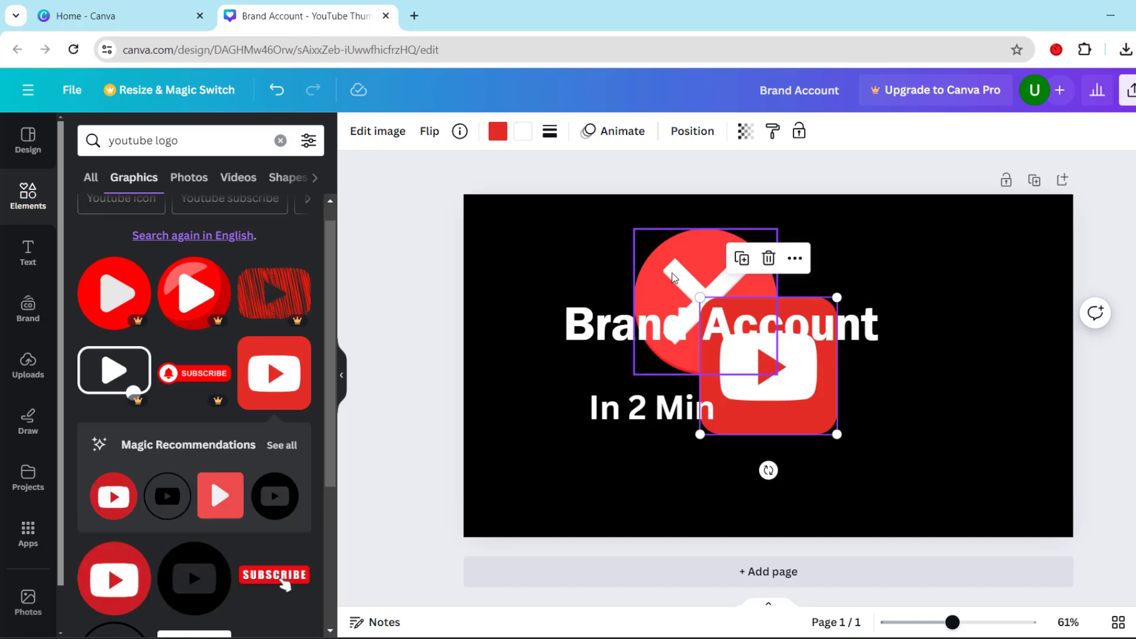
{"action": "left_click_drag", "start_coordinate": [671, 278], "coordinate": [547, 280]}
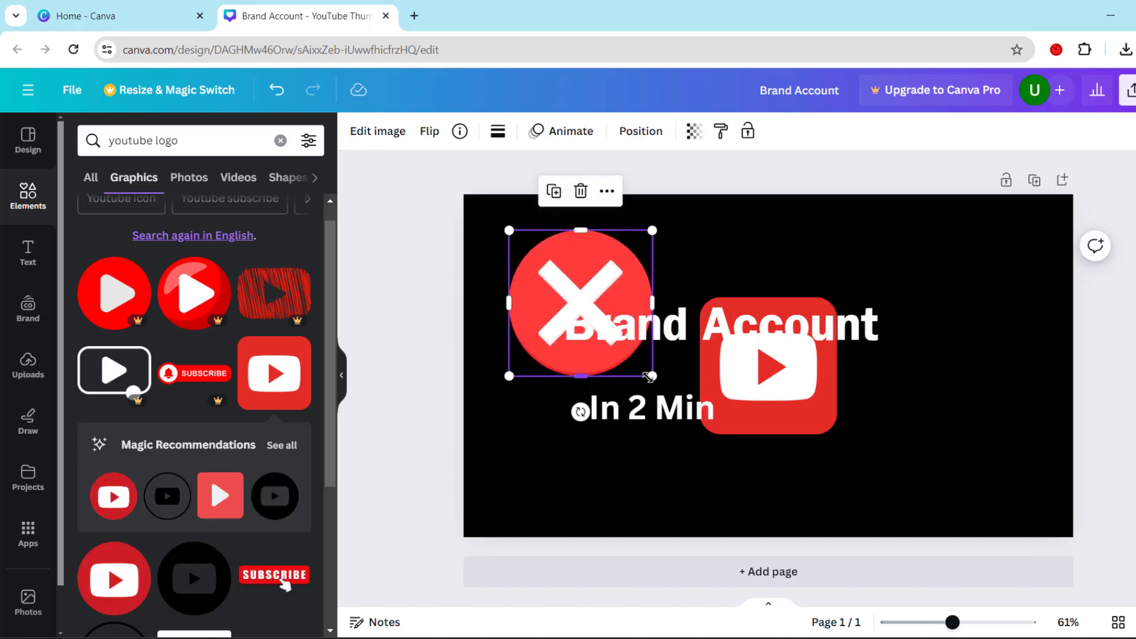
{"action": "left_click_drag", "start_coordinate": [652, 376], "coordinate": [614, 337]}
{"action": "left_click", "coordinate": [709, 327]}
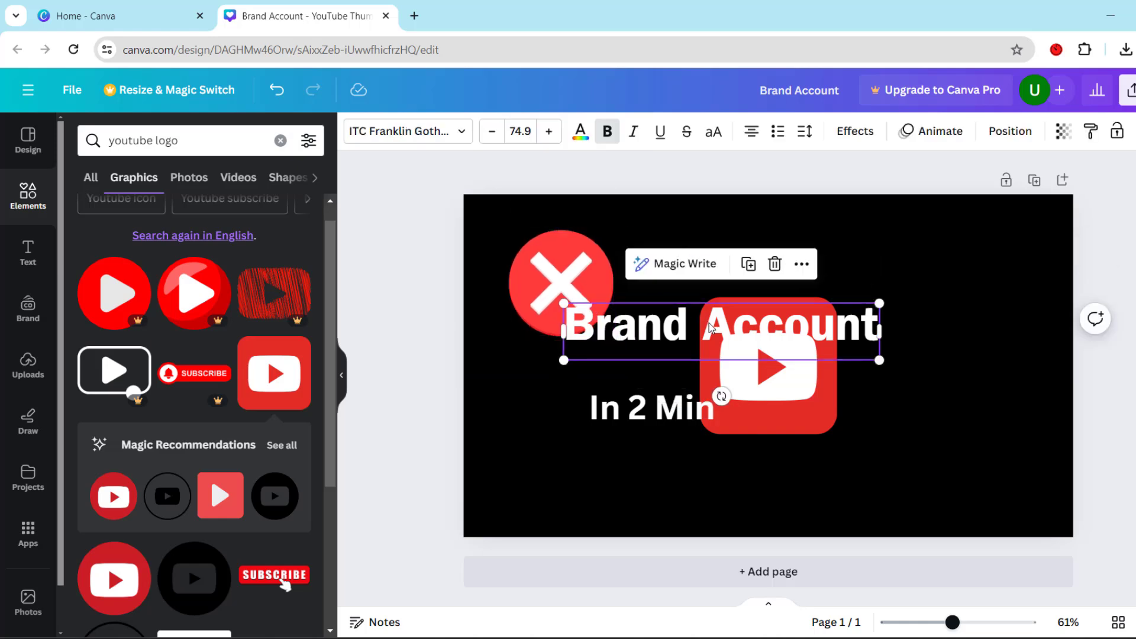
{"action": "left_click_drag", "start_coordinate": [710, 327], "coordinate": [771, 294]}
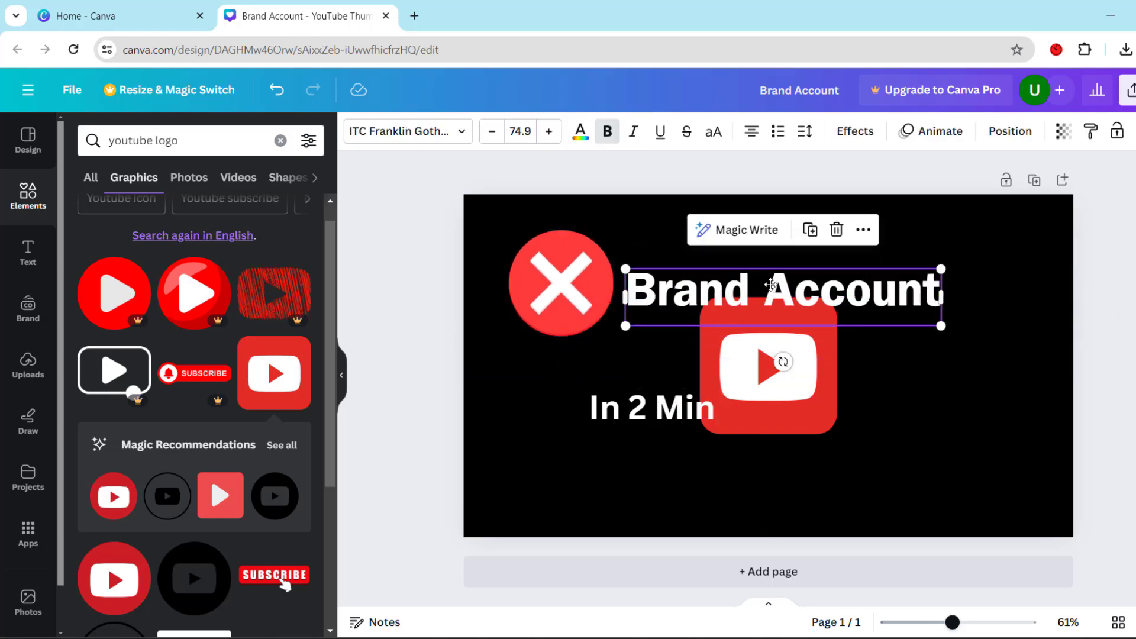
Shrink the YouTube logo to about half size below the end of "Brand Account" and move the trash can to the page's lower right
{"action": "left_click_drag", "start_coordinate": [736, 402], "coordinate": [916, 424]}
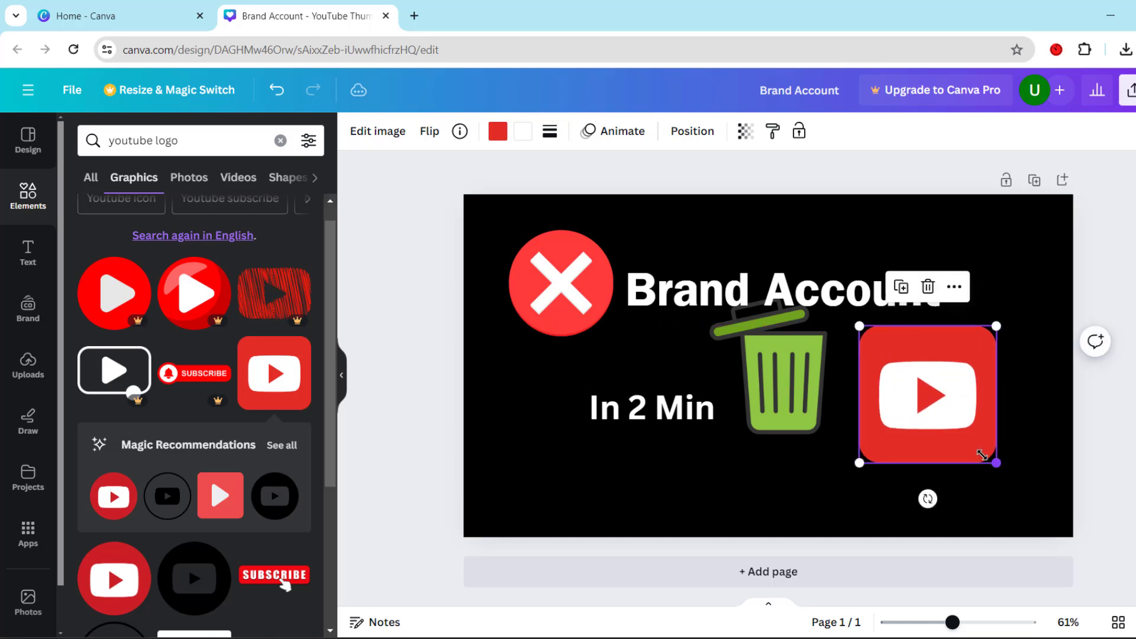
{"action": "left_click_drag", "start_coordinate": [982, 455], "coordinate": [928, 395]}
{"action": "left_click_drag", "start_coordinate": [822, 385], "coordinate": [1029, 421]}
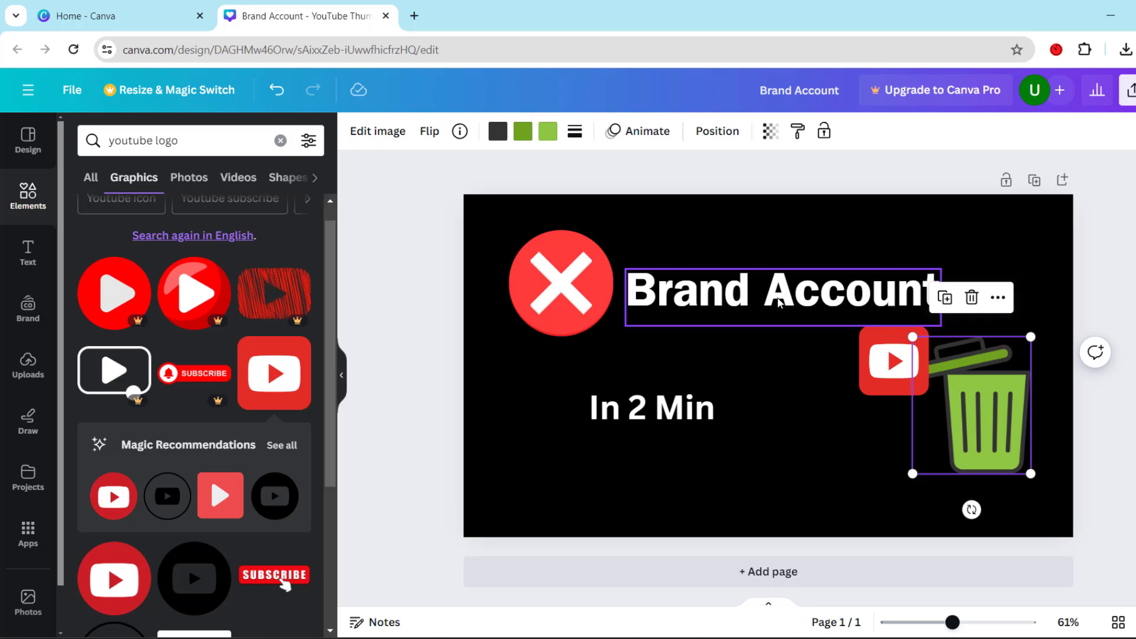
Shift the red X circle slightly left and shrink it, then bring "Brand Account" and "In 2 Min" closer around it
{"action": "left_click", "coordinate": [593, 290]}
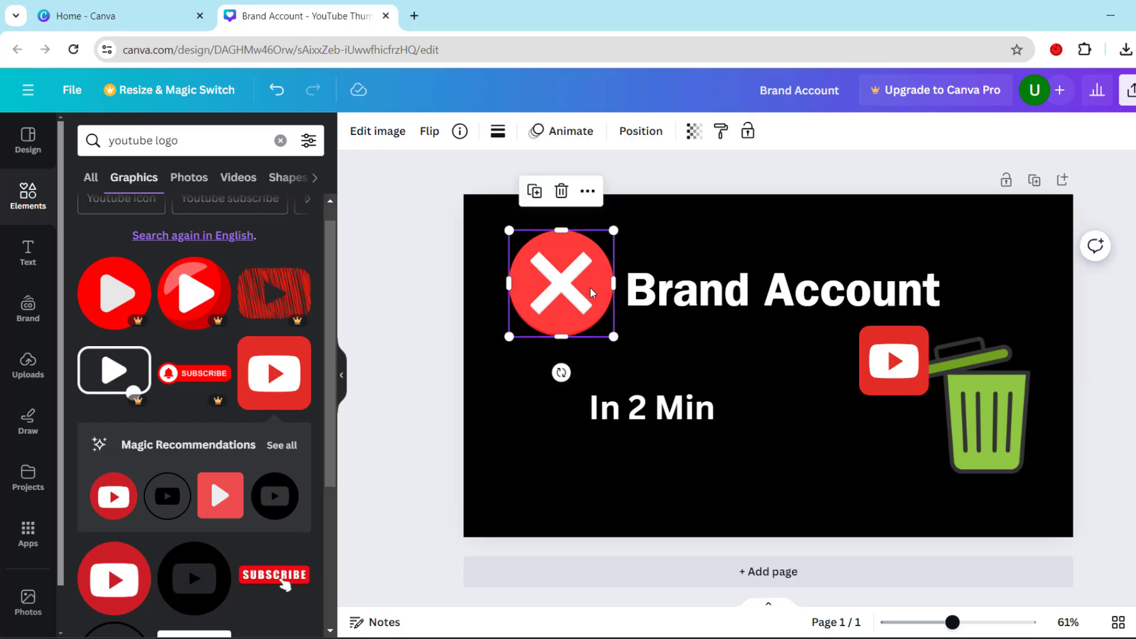
{"action": "left_click_drag", "start_coordinate": [593, 290], "coordinate": [575, 286]}
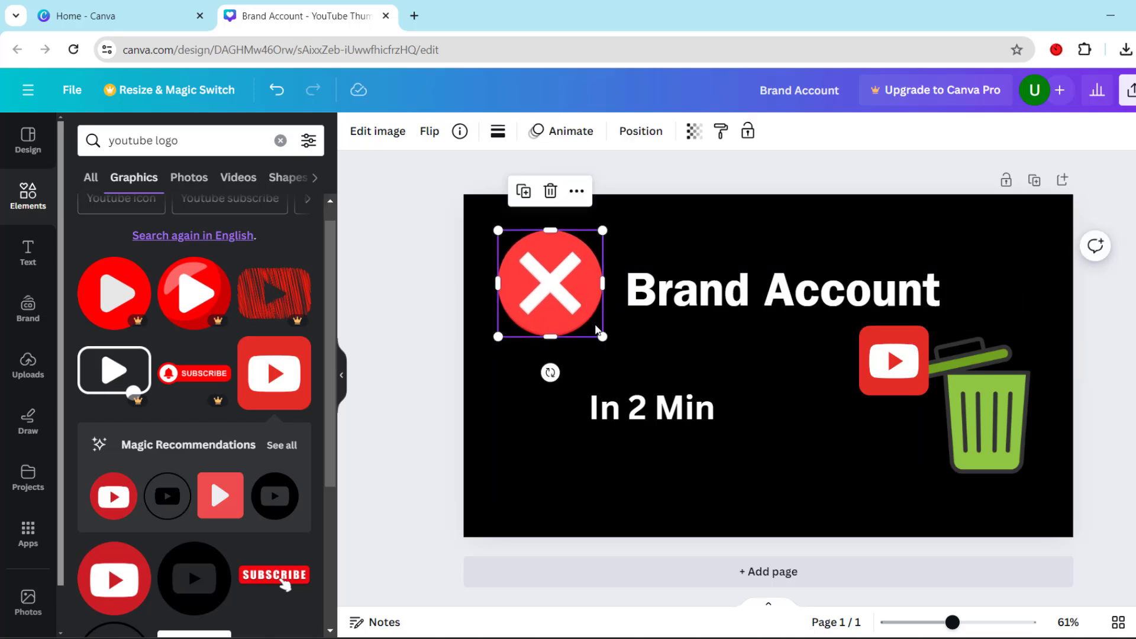
{"action": "left_click_drag", "start_coordinate": [602, 336], "coordinate": [585, 318]}
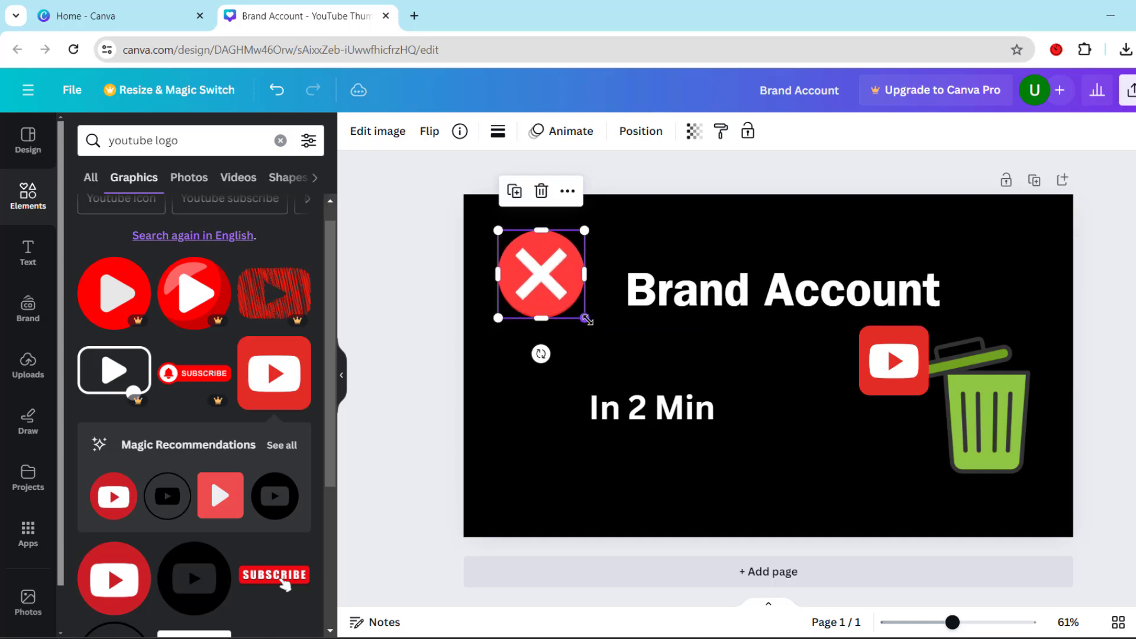
{"action": "left_click_drag", "start_coordinate": [744, 310], "coordinate": [706, 299]}
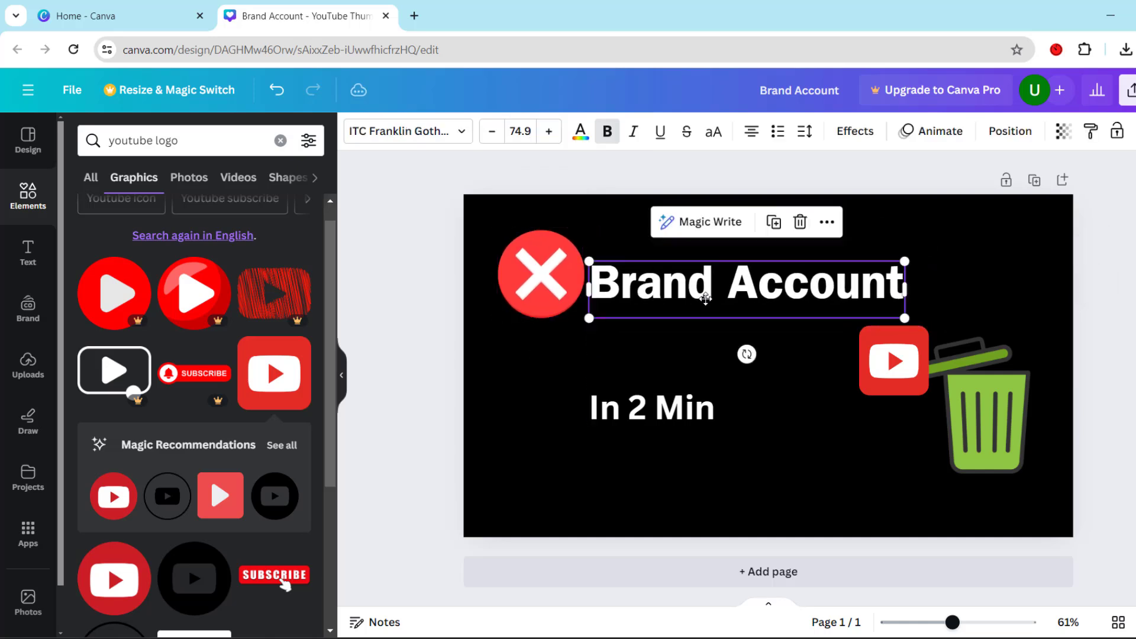
{"action": "left_click_drag", "start_coordinate": [687, 396], "coordinate": [717, 374]}
{"action": "mouse_move", "coordinate": [790, 294]}
{"action": "left_mouse_down"}
{"action": "mouse_move", "coordinate": [776, 319]}
{"action": "mouse_move", "coordinate": [791, 295]}
{"action": "left_mouse_up"}
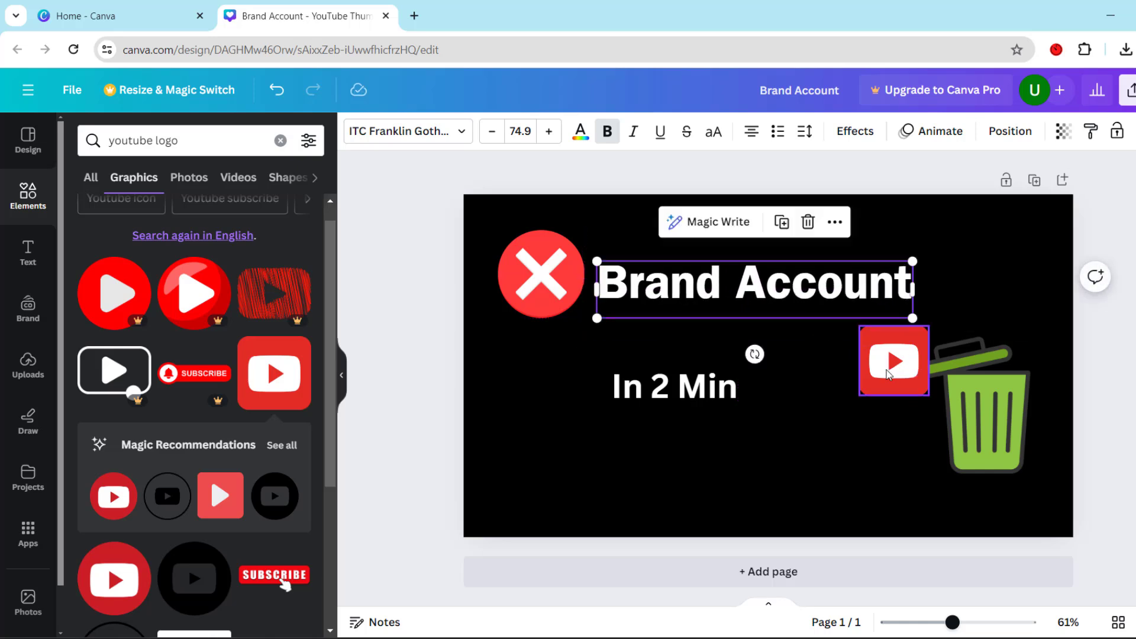
Place the YouTube logo just right of "In 2 Min" and bring the trash can closer to the logo
{"action": "left_click_drag", "start_coordinate": [887, 372], "coordinate": [781, 383]}
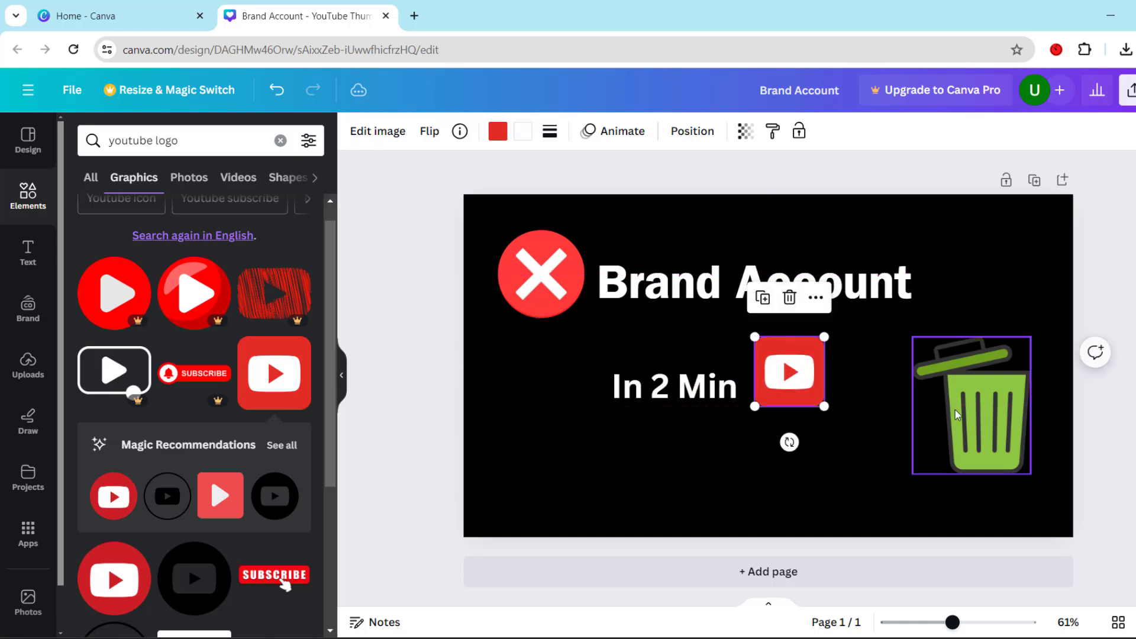
{"action": "left_click", "coordinate": [957, 414]}
{"action": "left_click_drag", "start_coordinate": [957, 414], "coordinate": [917, 425]}
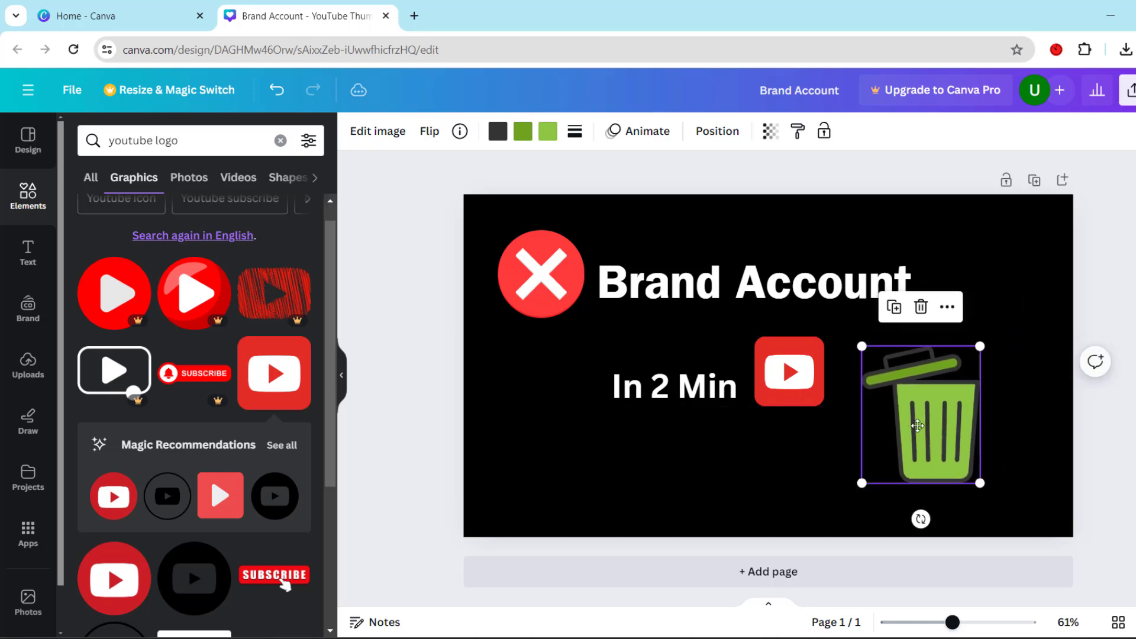
{"action": "left_click", "coordinate": [695, 386]}
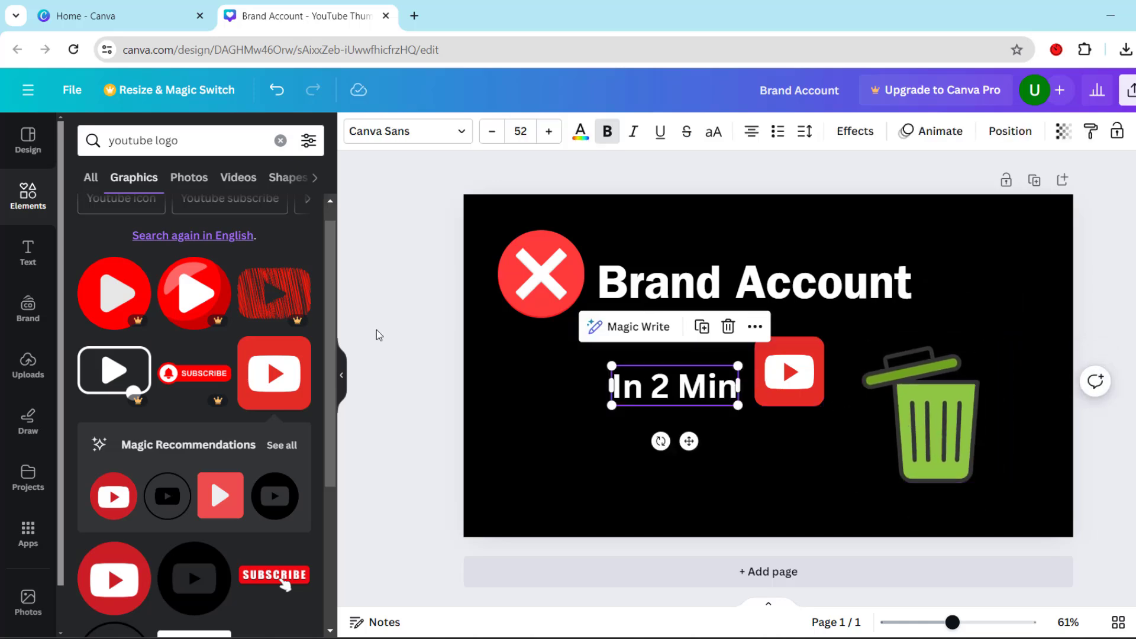
Search the elements for "yellow rectangle" graphics and add the wide textured yellow rectangle to the page
{"action": "left_click", "coordinate": [281, 141]}
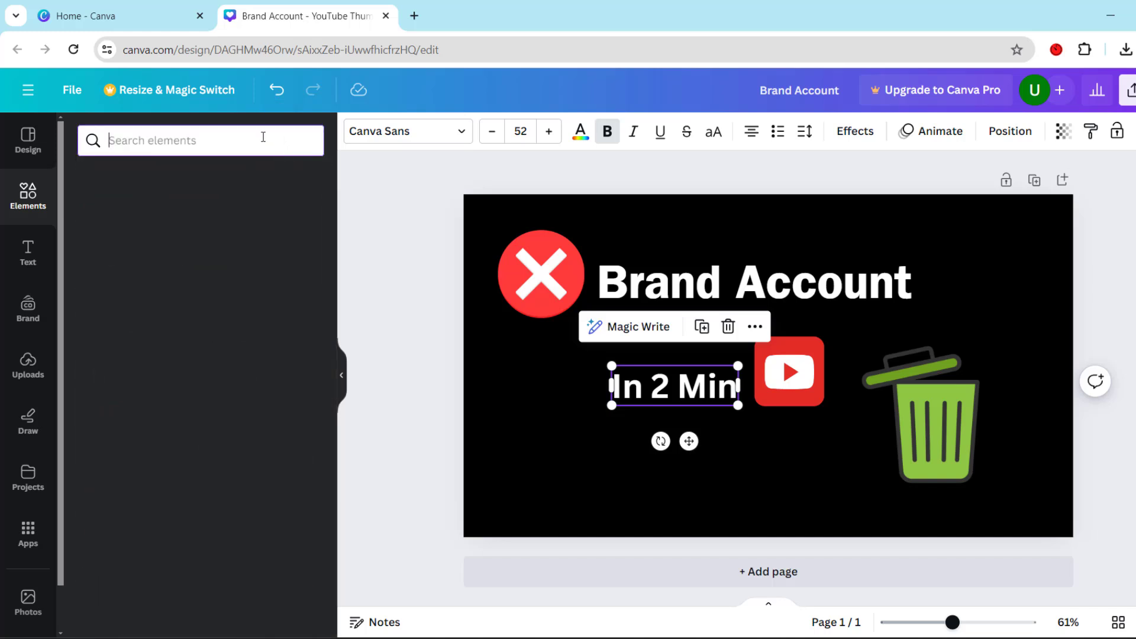
{"action": "type", "text": "y"}
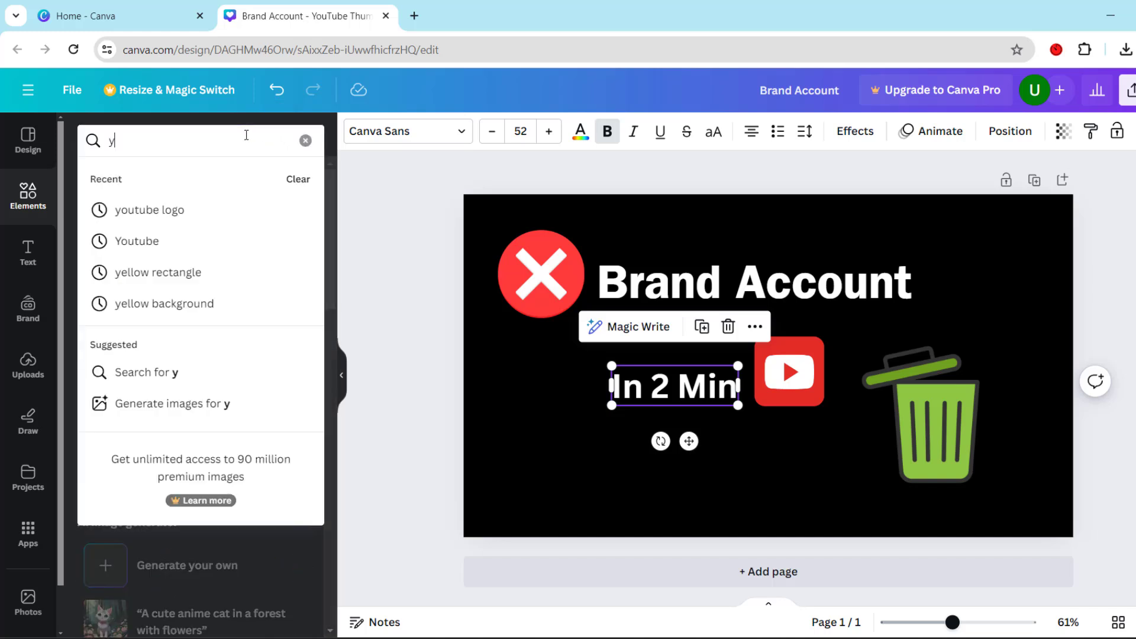
{"action": "type", "text": "ellow"}
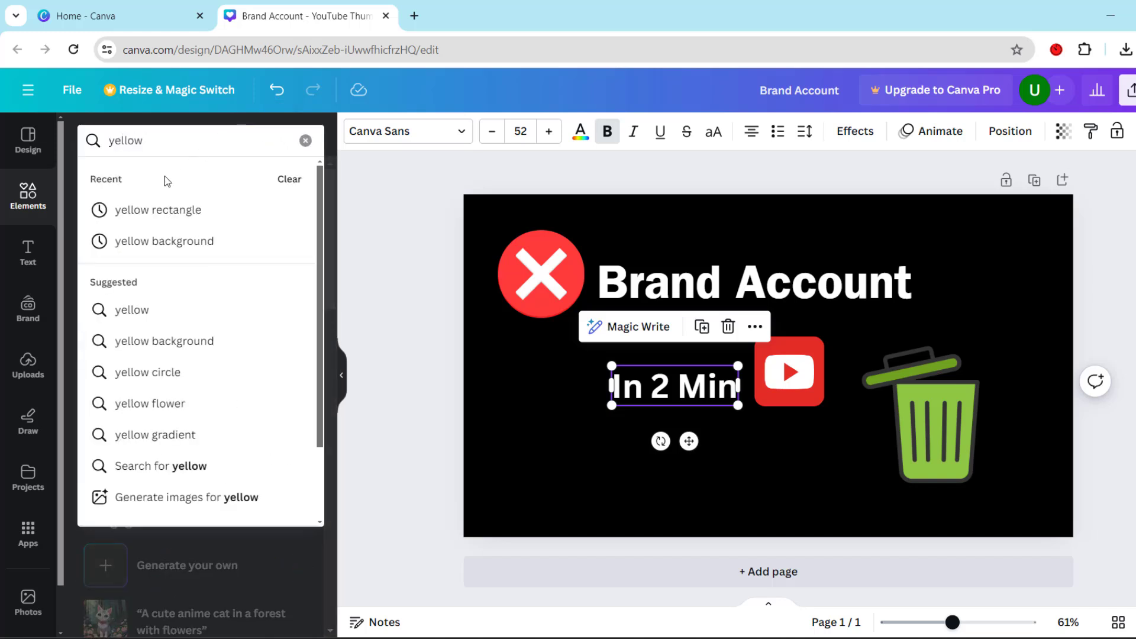
{"action": "left_click", "coordinate": [148, 209]}
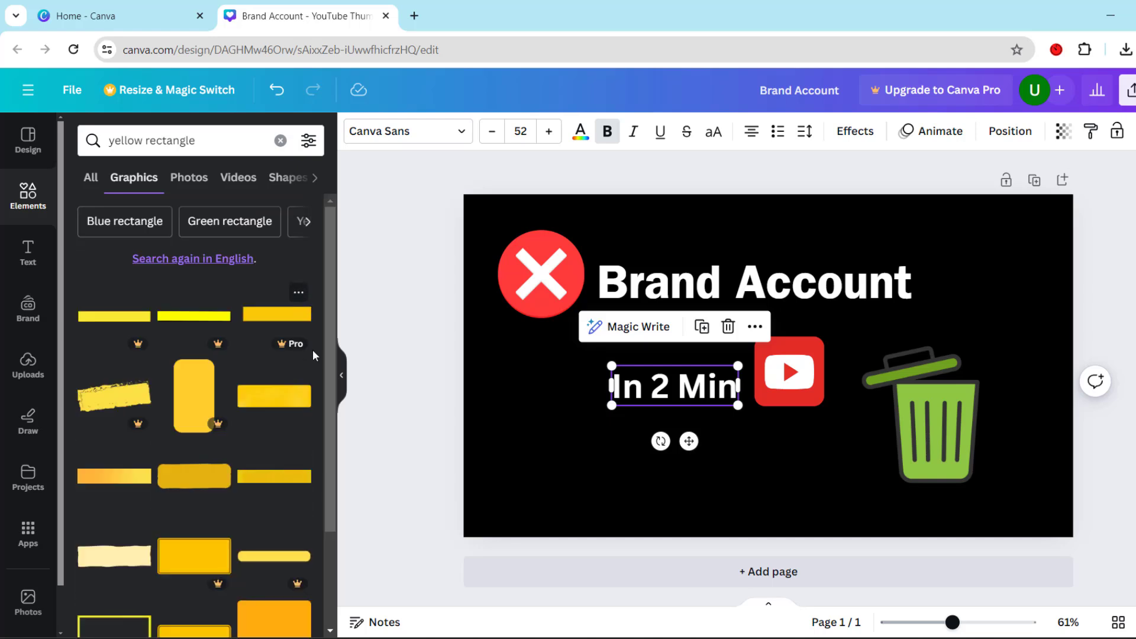
{"action": "left_click", "coordinate": [279, 404]}
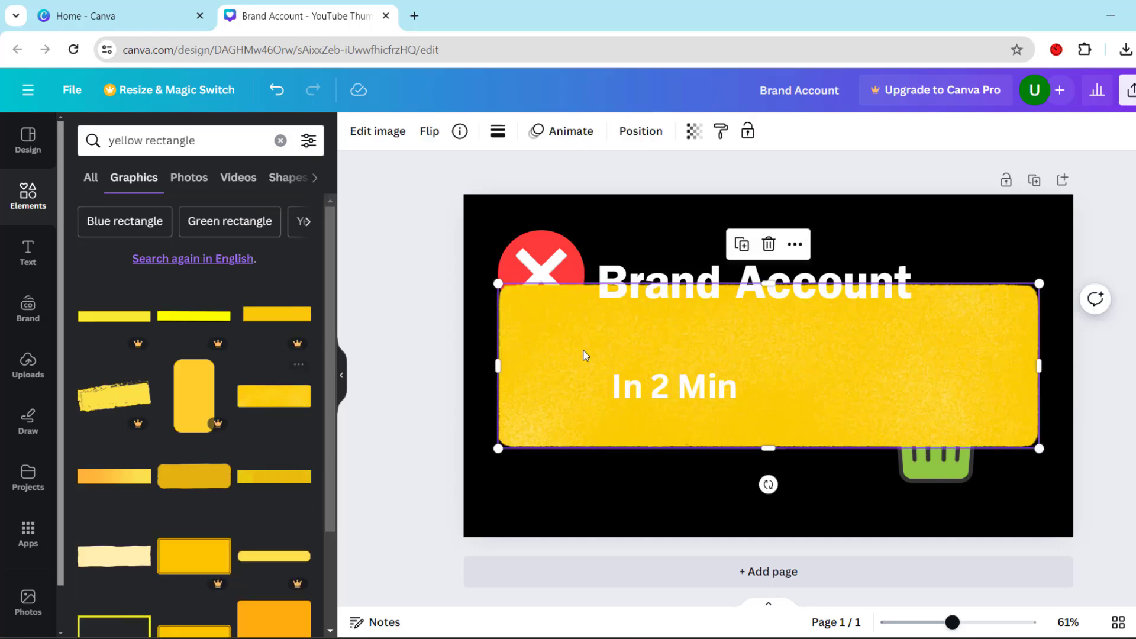
Resize the yellow rectangle from all sides into a narrow band that fits behind the "In 2 Min" text
{"action": "left_click_drag", "start_coordinate": [768, 437], "coordinate": [768, 405]}
{"action": "left_click_drag", "start_coordinate": [772, 286], "coordinate": [768, 360]}
{"action": "left_click_drag", "start_coordinate": [1039, 386], "coordinate": [754, 400]}
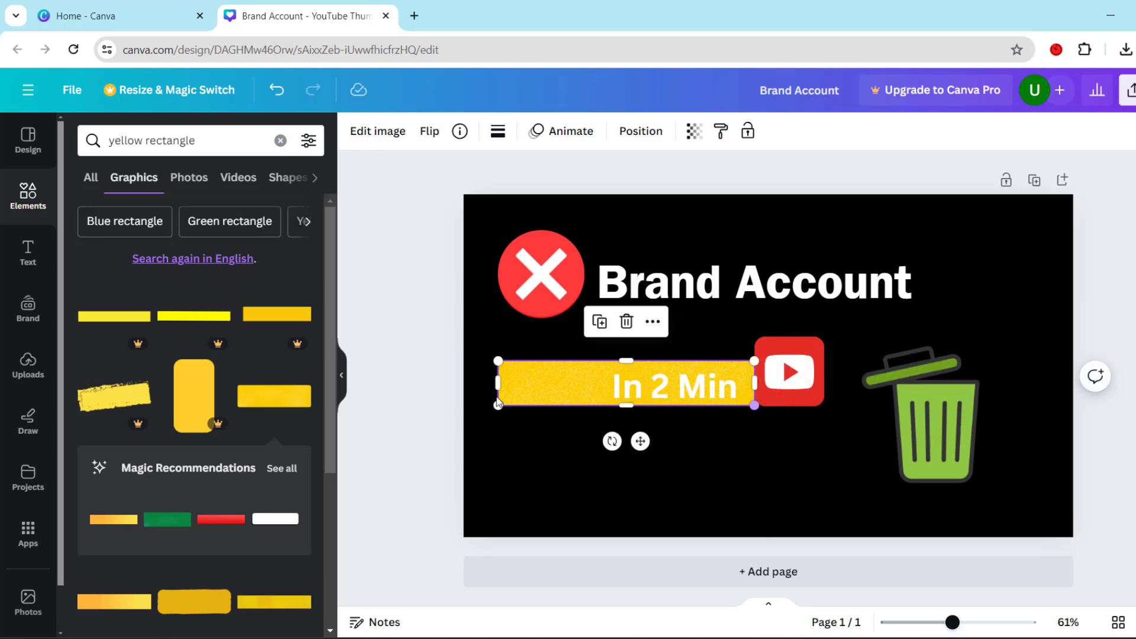
{"action": "left_click_drag", "start_coordinate": [495, 385], "coordinate": [596, 385]}
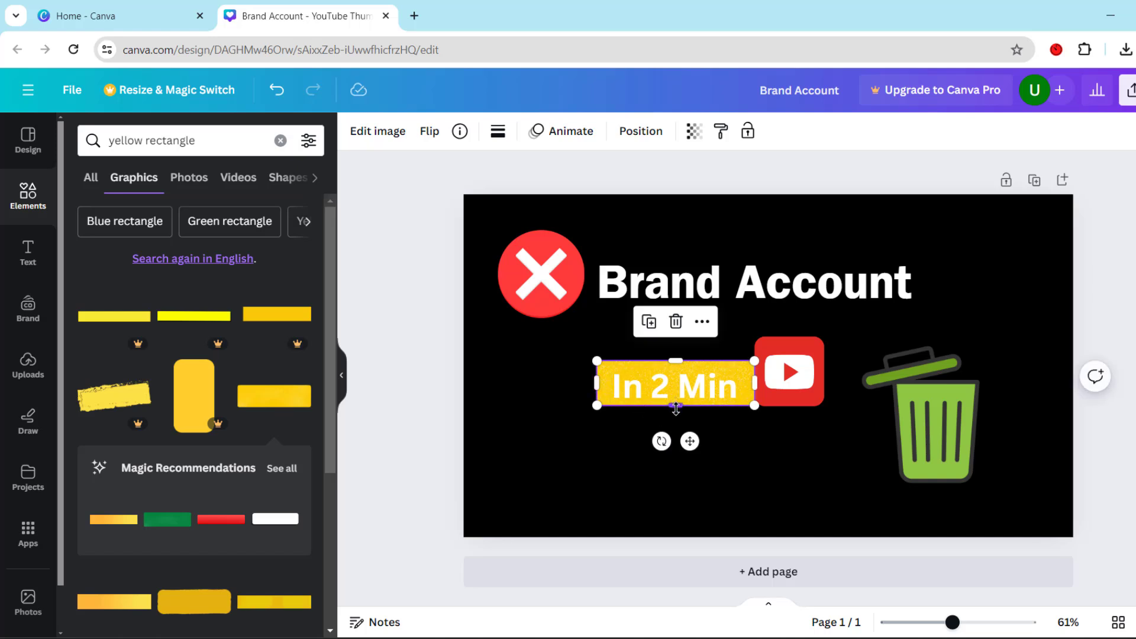
{"action": "left_click_drag", "start_coordinate": [676, 406], "coordinate": [675, 406]}
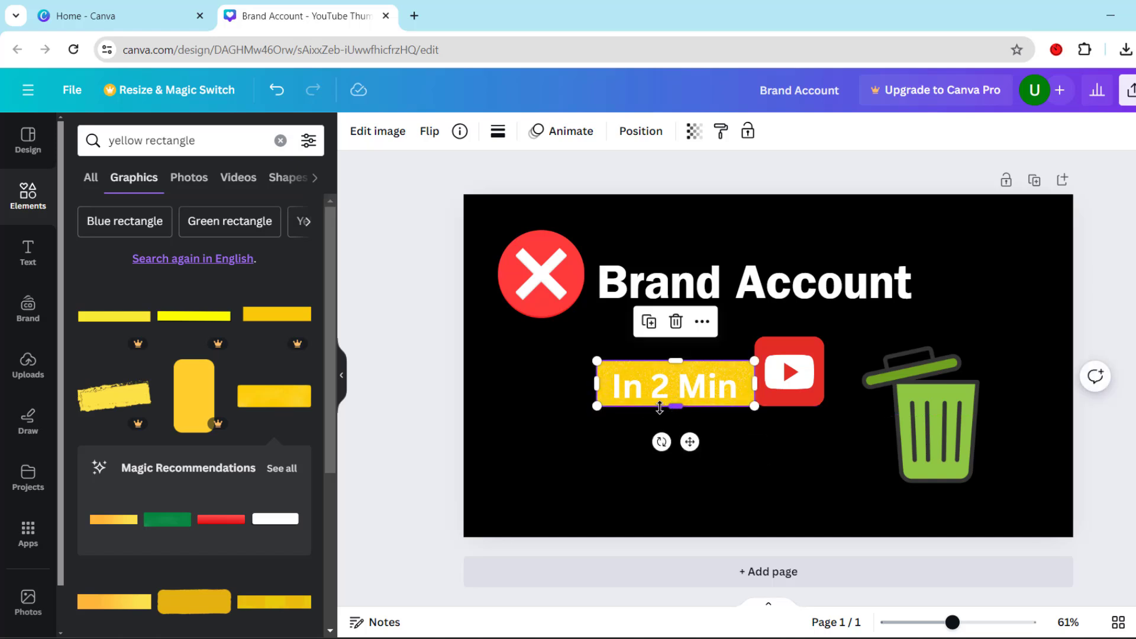
Change the text color of "In 2 Min" to black
{"action": "left_click", "coordinate": [663, 399]}
{"action": "double_click", "coordinate": [663, 398]}
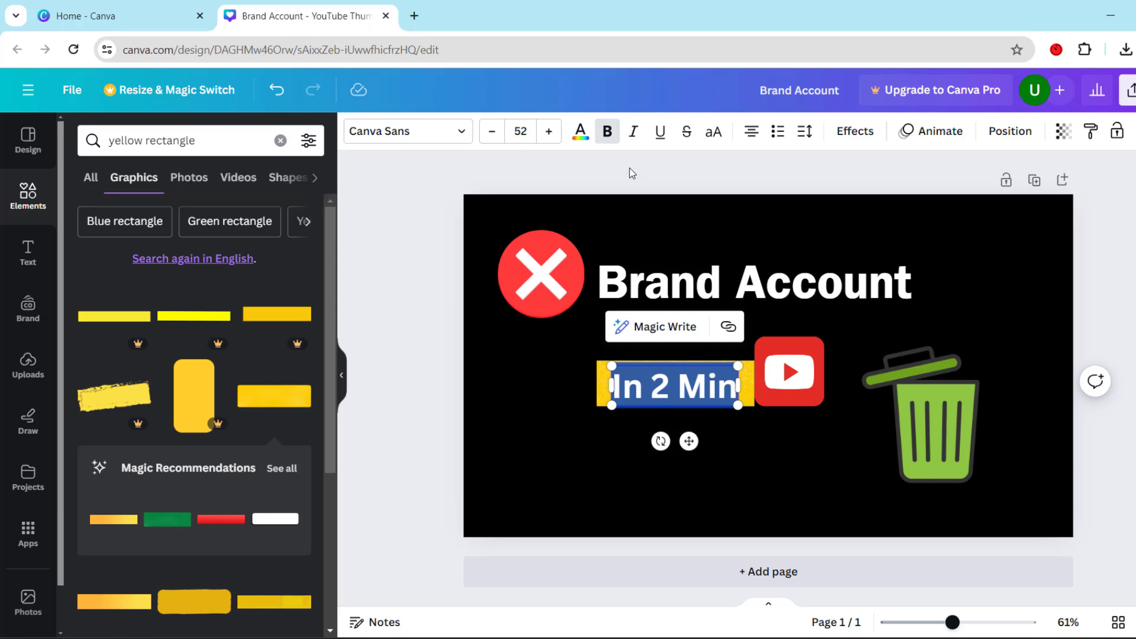
{"action": "left_click", "coordinate": [580, 132]}
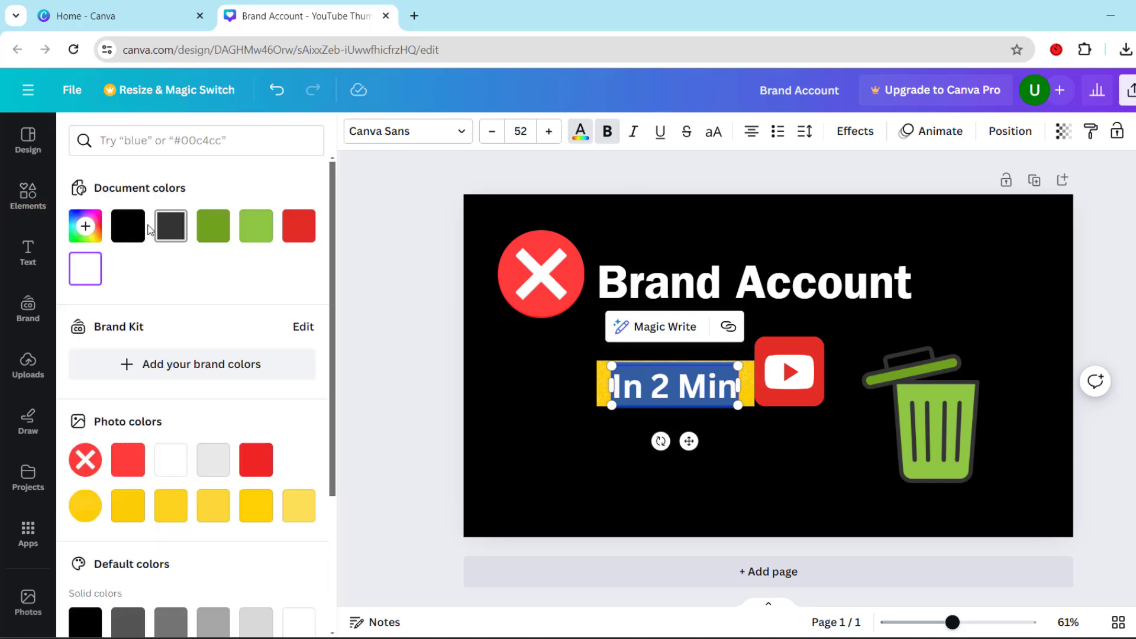
{"action": "left_click", "coordinate": [128, 225]}
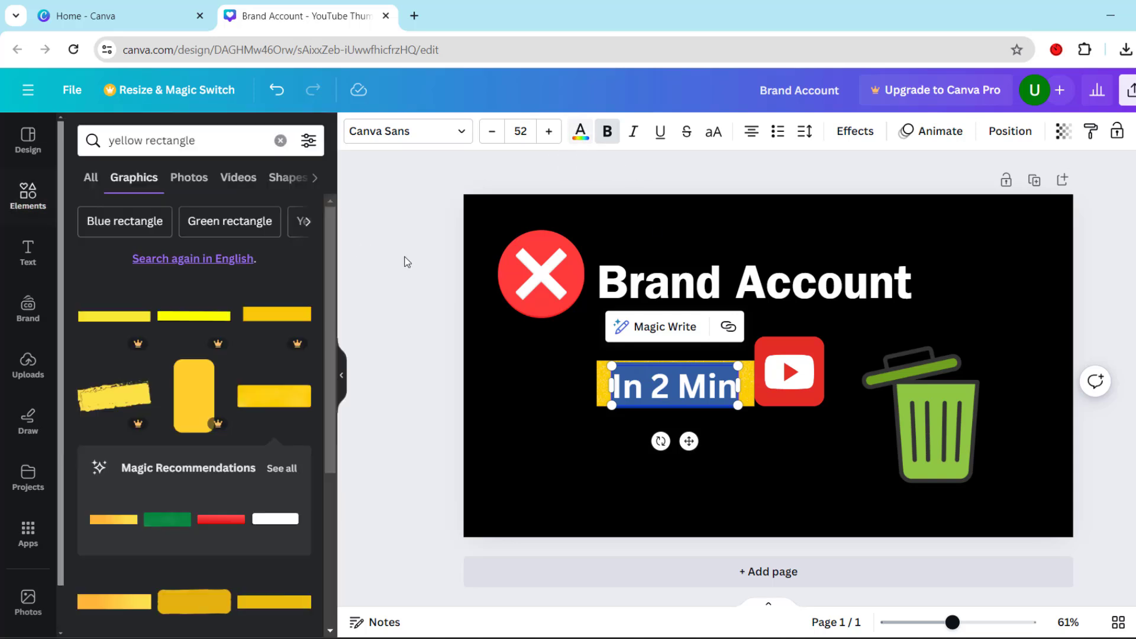
{"action": "left_click", "coordinate": [406, 262]}
Move the red X circle and the "Brand Account" heading slightly down, closer to the yellow "In 2 Min" band
{"action": "left_click", "coordinate": [718, 294]}
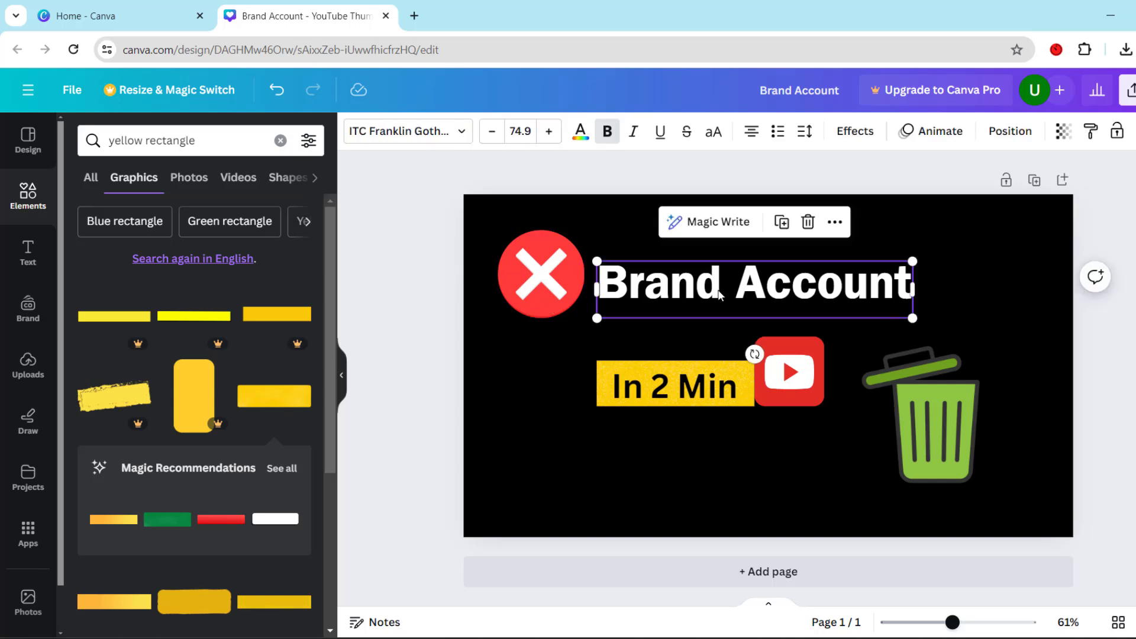
{"action": "left_click", "coordinate": [727, 474]}
{"action": "left_click", "coordinate": [552, 297]}
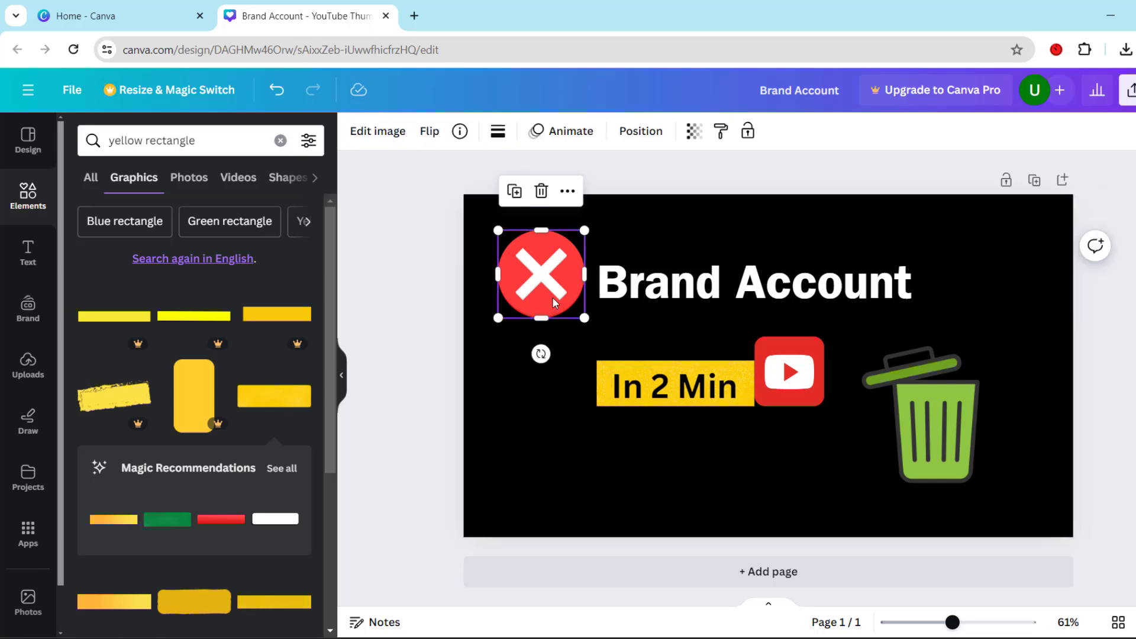
{"action": "left_click_drag", "start_coordinate": [553, 300], "coordinate": [552, 306]}
{"action": "left_click_drag", "start_coordinate": [731, 294], "coordinate": [719, 310]}
Move the YouTube icon away from the yellow band, then enlarge both the band and its "In 2 Min" text
{"action": "left_click", "coordinate": [802, 377]}
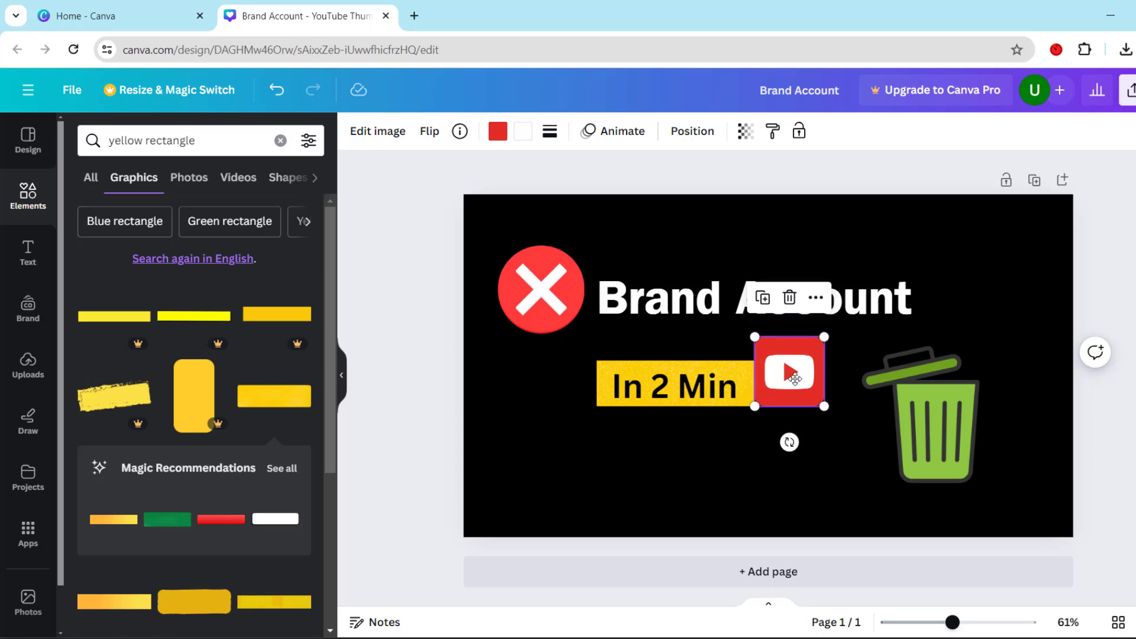
{"action": "left_click_drag", "start_coordinate": [794, 378], "coordinate": [831, 407]}
{"action": "left_click_drag", "start_coordinate": [759, 406], "coordinate": [813, 452]}
{"action": "left_click", "coordinate": [674, 388]}
{"action": "left_click_drag", "start_coordinate": [674, 388], "coordinate": [792, 455]}
Change the font of the "In 2 Min" text to ITC Franklin Gothic LT
{"action": "triple_click", "coordinate": [726, 429]}
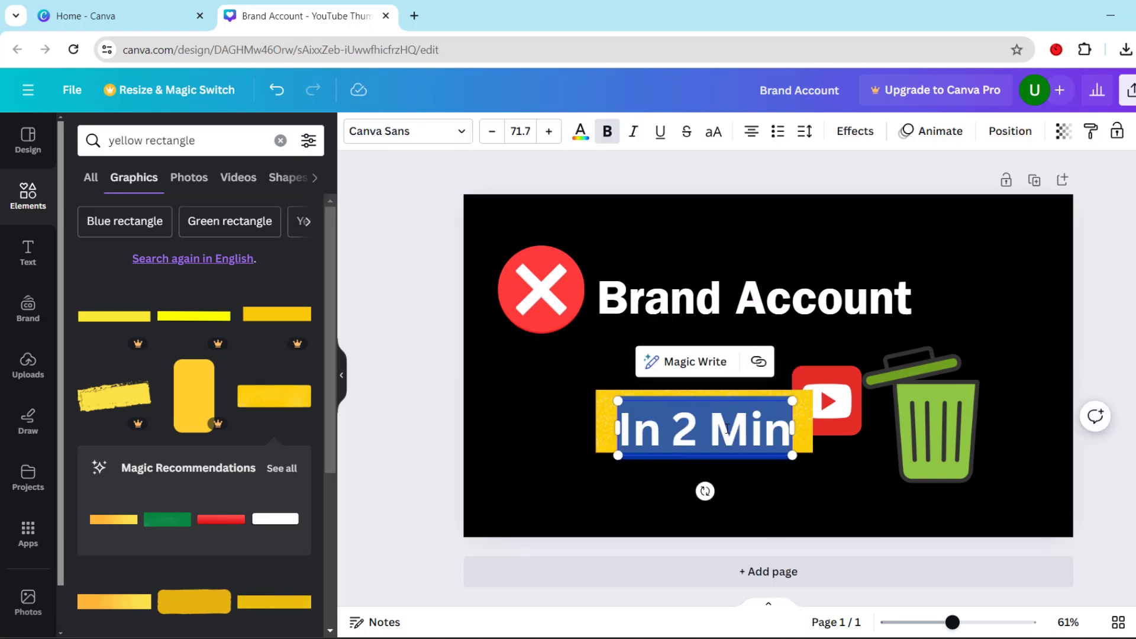
{"action": "left_click", "coordinate": [448, 131]}
{"action": "type", "text": "fra"}
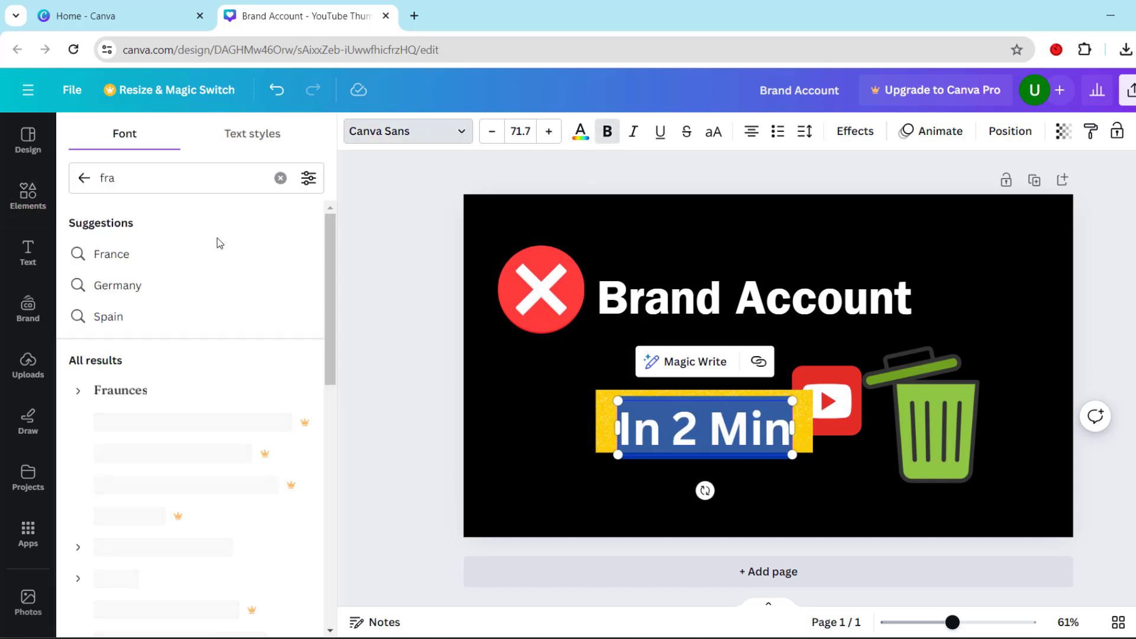
{"action": "left_click", "coordinate": [184, 546]}
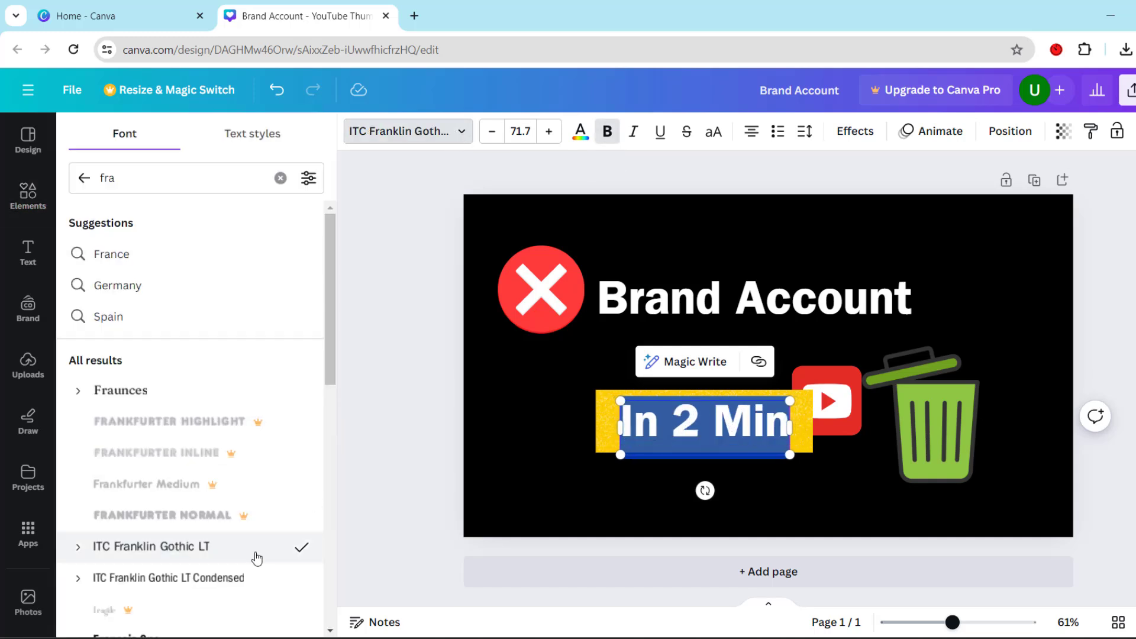
{"action": "left_click", "coordinate": [220, 579]}
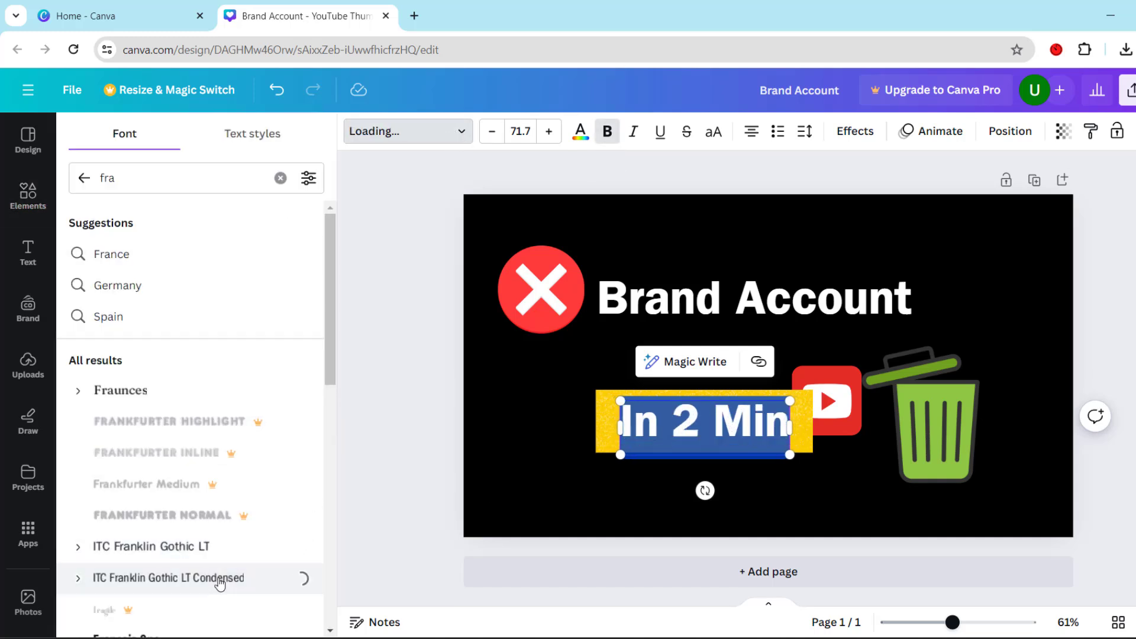
{"action": "left_click", "coordinate": [211, 545]}
{"action": "left_click", "coordinate": [443, 486]}
{"action": "left_click", "coordinate": [621, 449]}
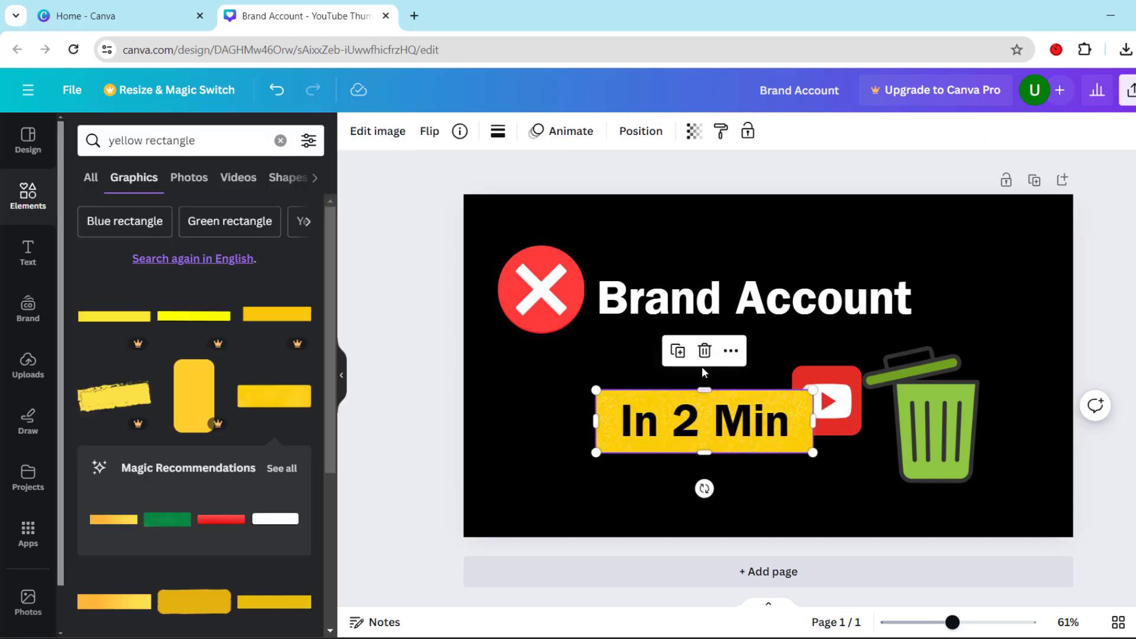
Move the YouTube icon above the trash can and lower the "Brand Account" heading to just above the yellow band
{"action": "left_click", "coordinate": [828, 402]}
{"action": "left_click_drag", "start_coordinate": [828, 402], "coordinate": [898, 300]}
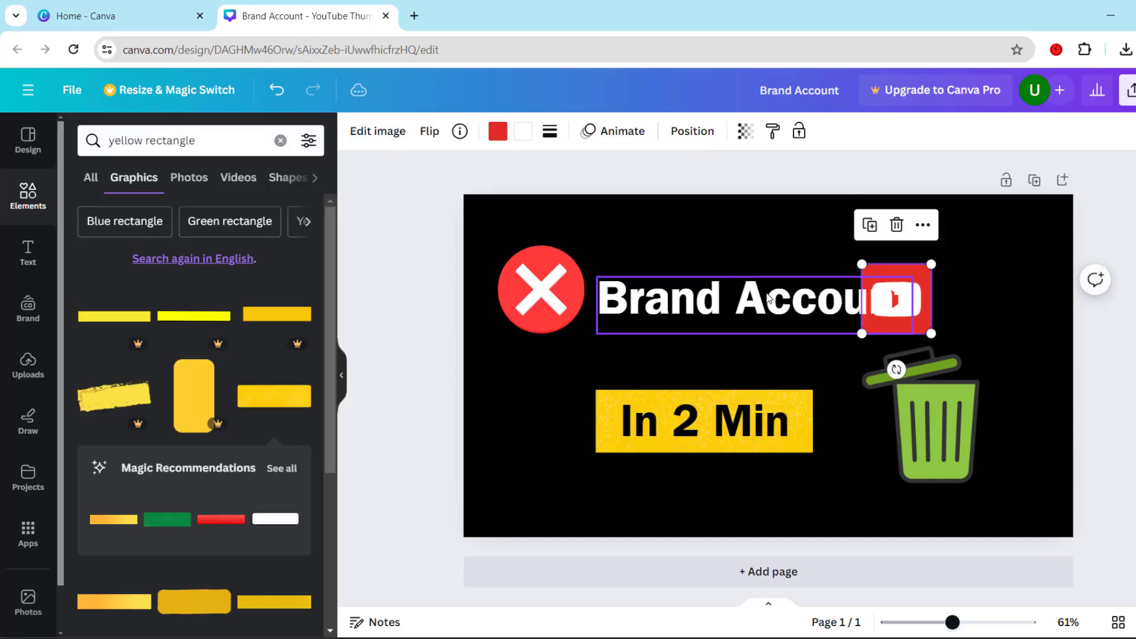
{"action": "left_click_drag", "start_coordinate": [768, 298], "coordinate": [753, 345]}
Shift the trash can slightly right and, after trying red and black, recolor its light green body to the lid's darker green
{"action": "left_click", "coordinate": [935, 412]}
{"action": "left_click_drag", "start_coordinate": [935, 412], "coordinate": [956, 412]}
{"action": "left_click", "coordinate": [546, 131]}
{"action": "scroll", "coordinate": [319, 469], "scroll_direction": "down", "scroll_amount": 5}
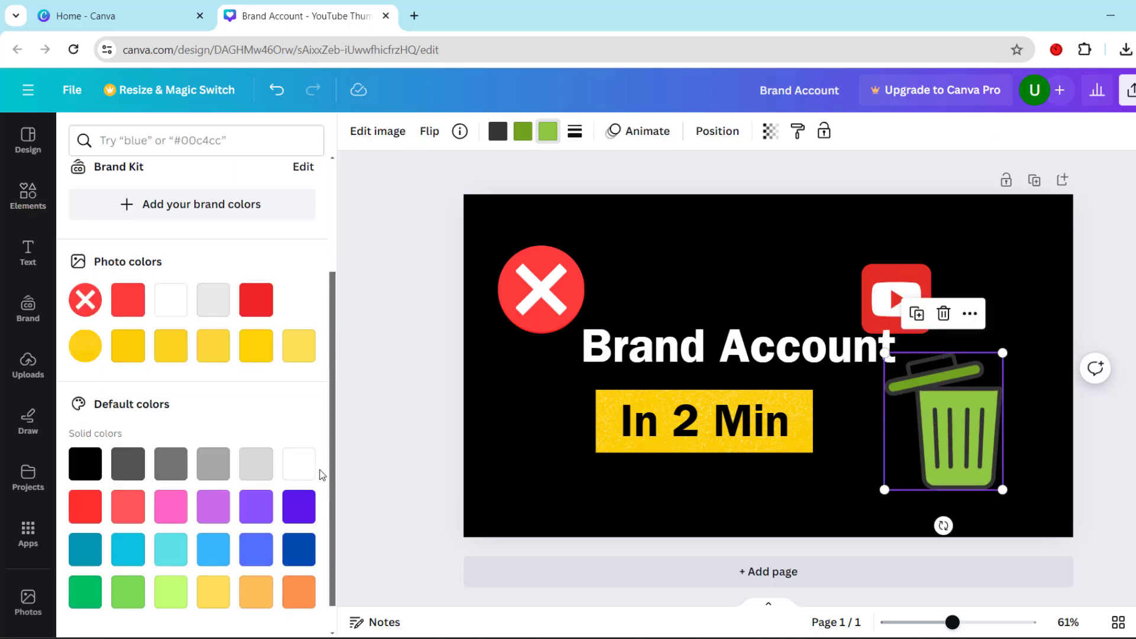
{"action": "left_click_drag", "start_coordinate": [332, 410], "coordinate": [347, 241]}
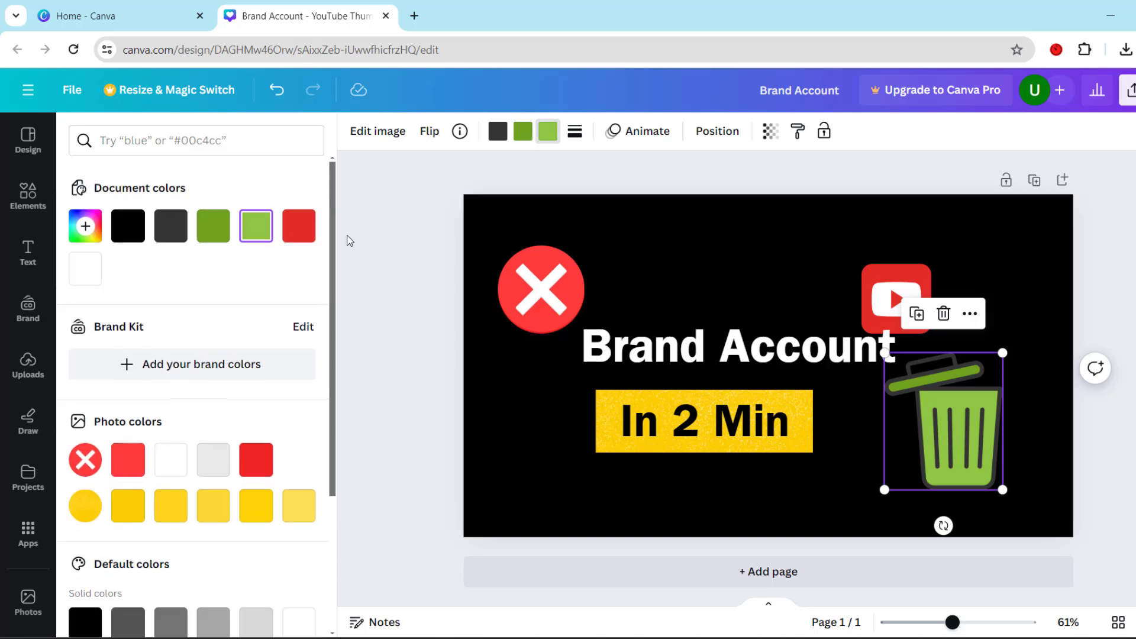
{"action": "left_click", "coordinate": [299, 226]}
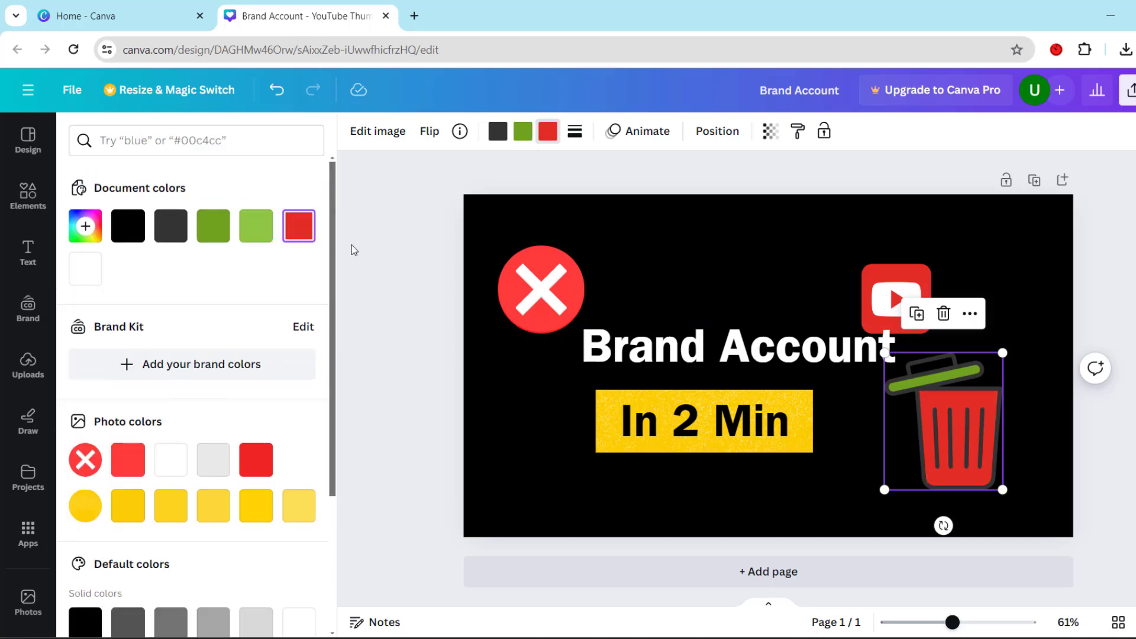
{"action": "scroll", "coordinate": [266, 355], "scroll_direction": "down", "scroll_amount": 3}
{"action": "left_click", "coordinate": [91, 437]}
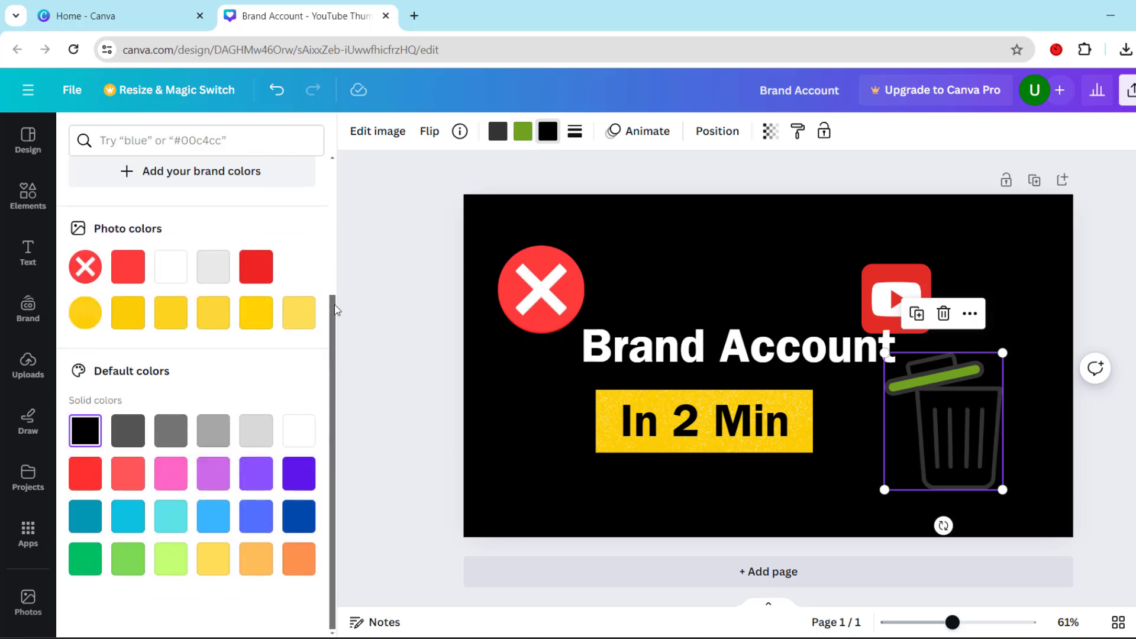
{"action": "left_click_drag", "start_coordinate": [334, 305], "coordinate": [339, 249]}
{"action": "left_click", "coordinate": [303, 173]}
{"action": "left_click", "coordinate": [213, 170]}
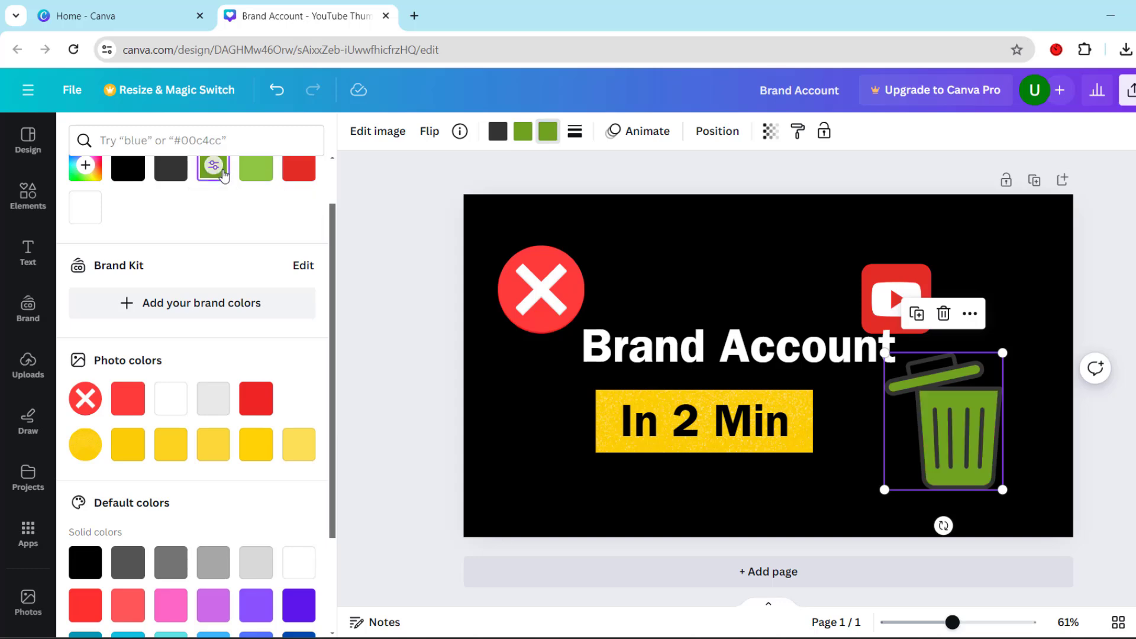
{"action": "left_click", "coordinate": [365, 214]}
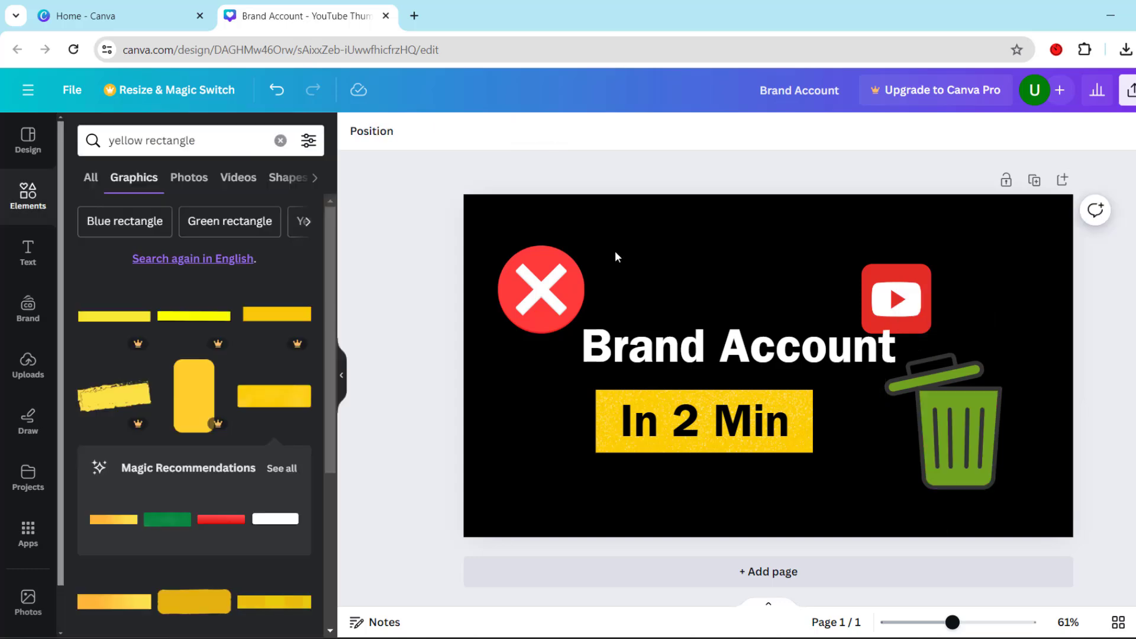
Place the YouTube icon between the yellow band and the trash can and shrink it to fit the gap
{"action": "left_click", "coordinate": [905, 293]}
{"action": "left_click_drag", "start_coordinate": [915, 292], "coordinate": [880, 407]}
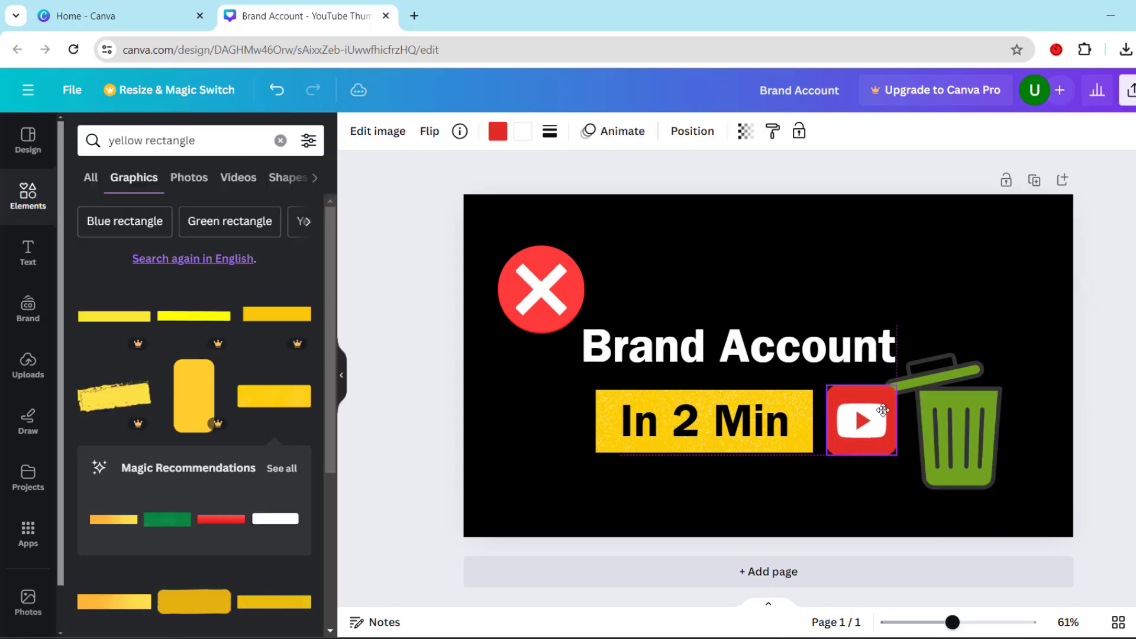
{"action": "left_click_drag", "start_coordinate": [896, 449], "coordinate": [849, 426]}
{"action": "left_click", "coordinate": [894, 447]}
{"action": "left_click", "coordinate": [853, 420]}
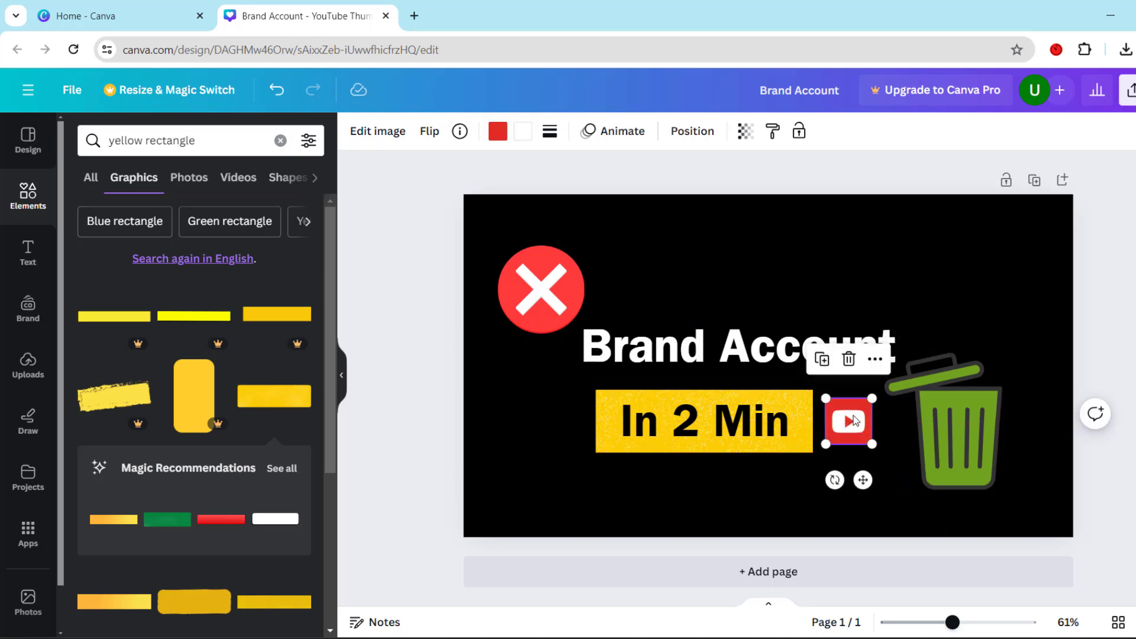
Reposition the "Brand Account" heading between the red X circle and the yellow band, and nudge the band slightly up
{"action": "left_click", "coordinate": [757, 362]}
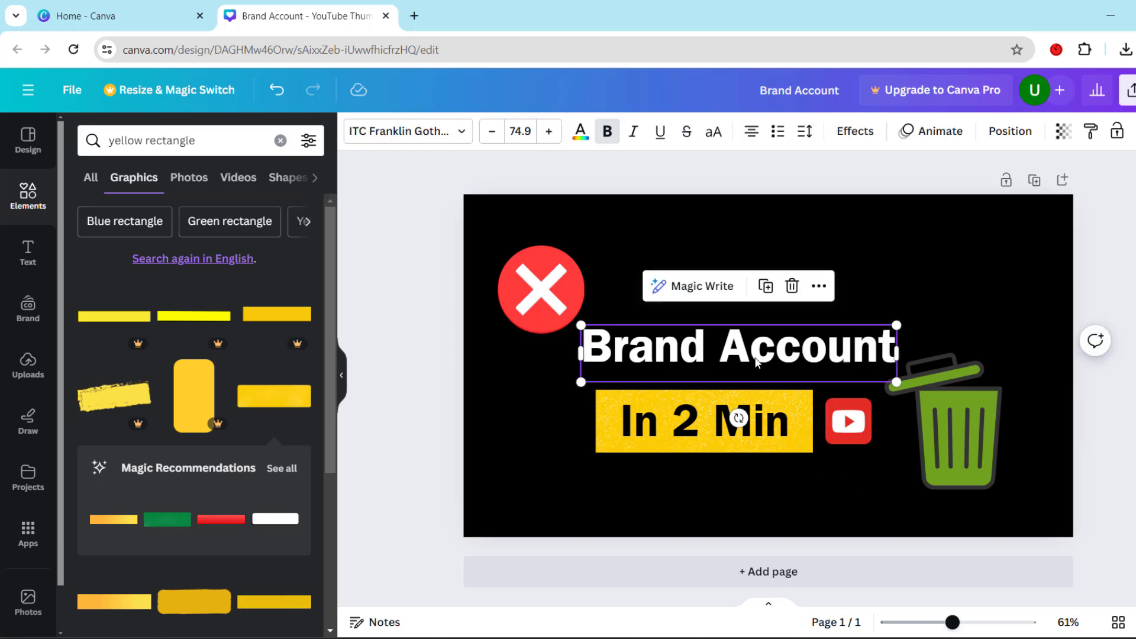
{"action": "left_click_drag", "start_coordinate": [757, 362], "coordinate": [772, 308]}
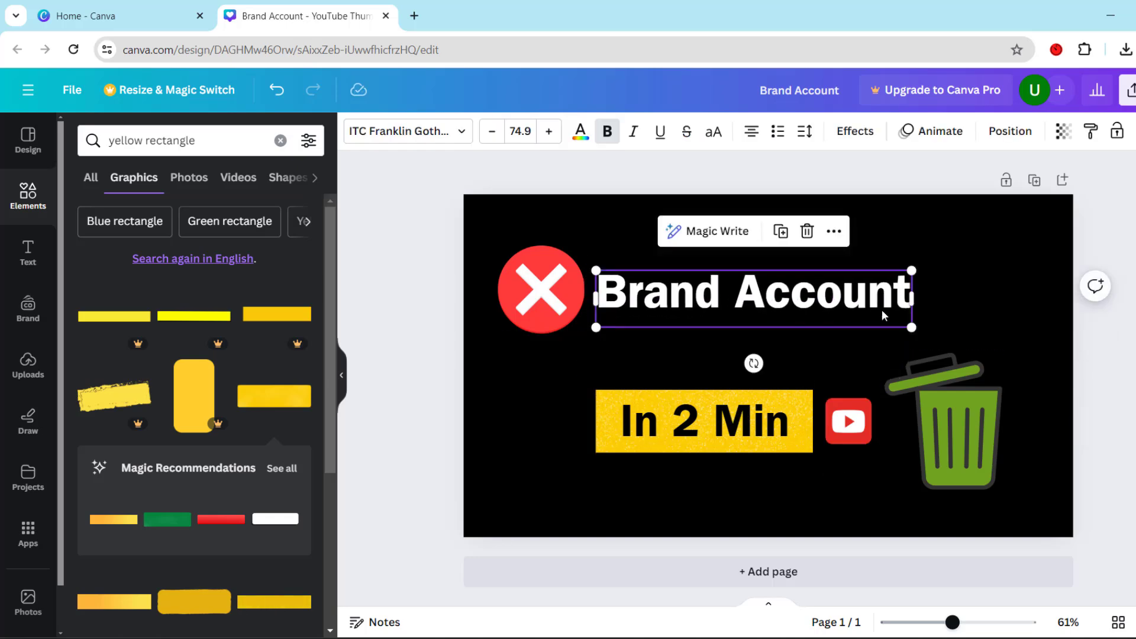
{"action": "left_click", "coordinate": [802, 407]}
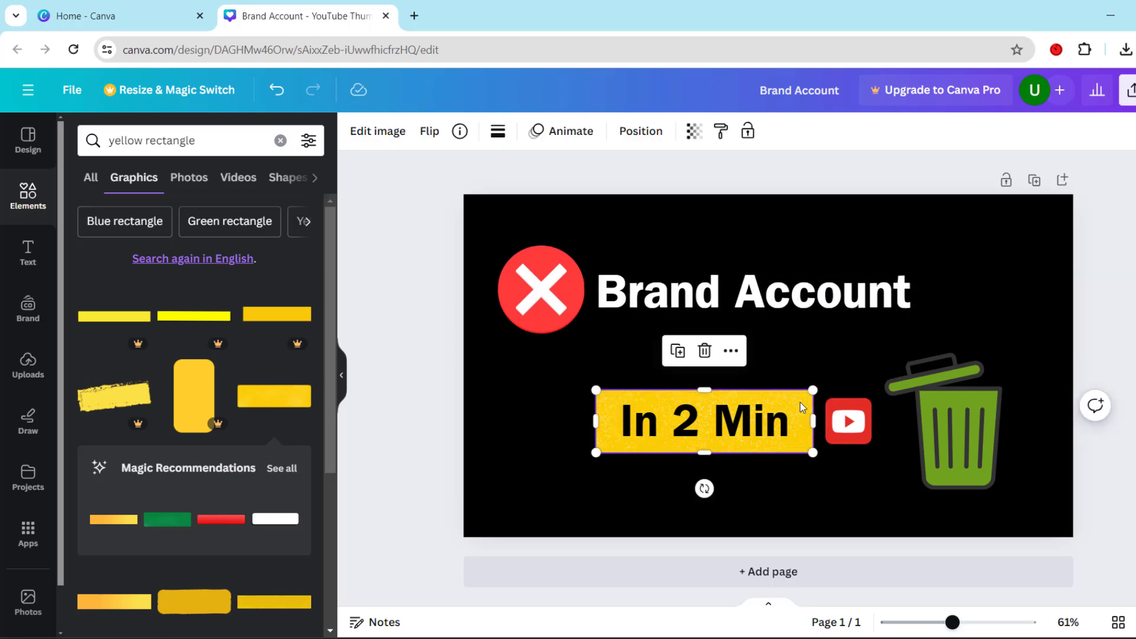
{"action": "left_click_drag", "start_coordinate": [800, 403], "coordinate": [772, 422]}
{"action": "left_click", "coordinate": [796, 290]}
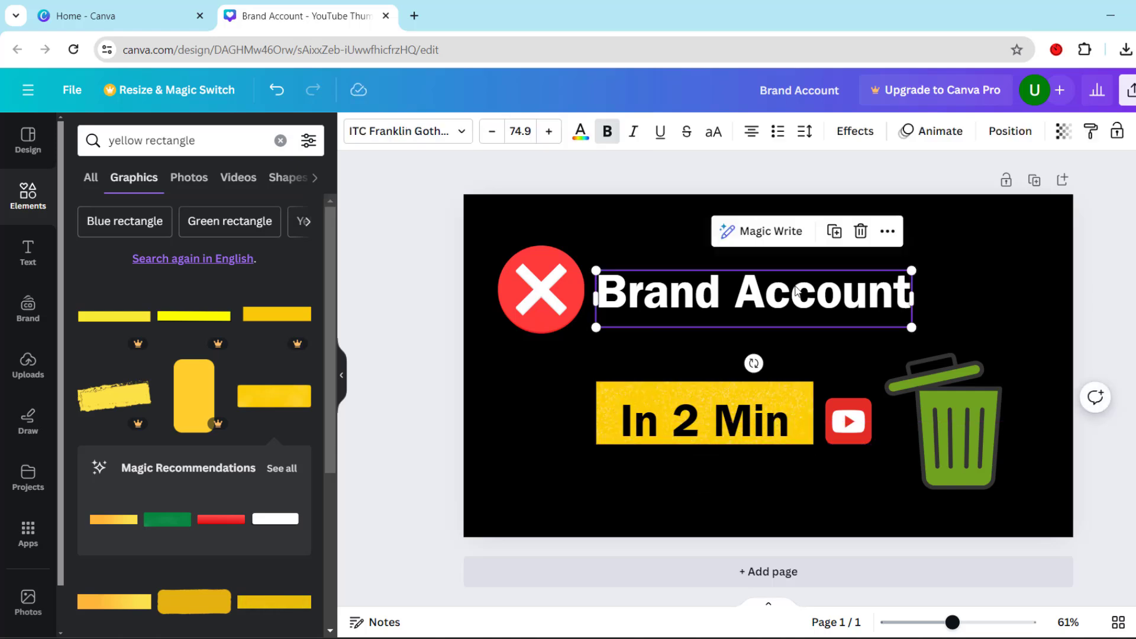
{"action": "left_click_drag", "start_coordinate": [796, 290], "coordinate": [791, 316]}
{"action": "left_click", "coordinate": [541, 308]}
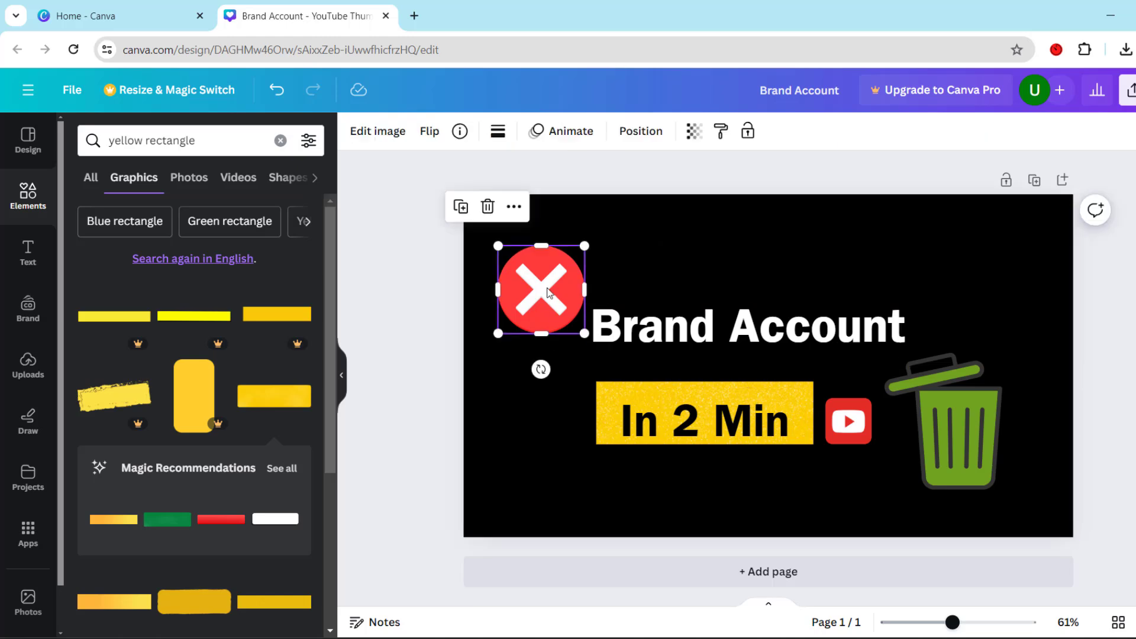
Increase the font size of the "Brand Account" heading and move it up beside the red X circle
{"action": "left_click", "coordinate": [674, 343]}
{"action": "left_click", "coordinate": [549, 132]}
{"action": "double_click", "coordinate": [550, 140]}
{"action": "double_click", "coordinate": [550, 139]}
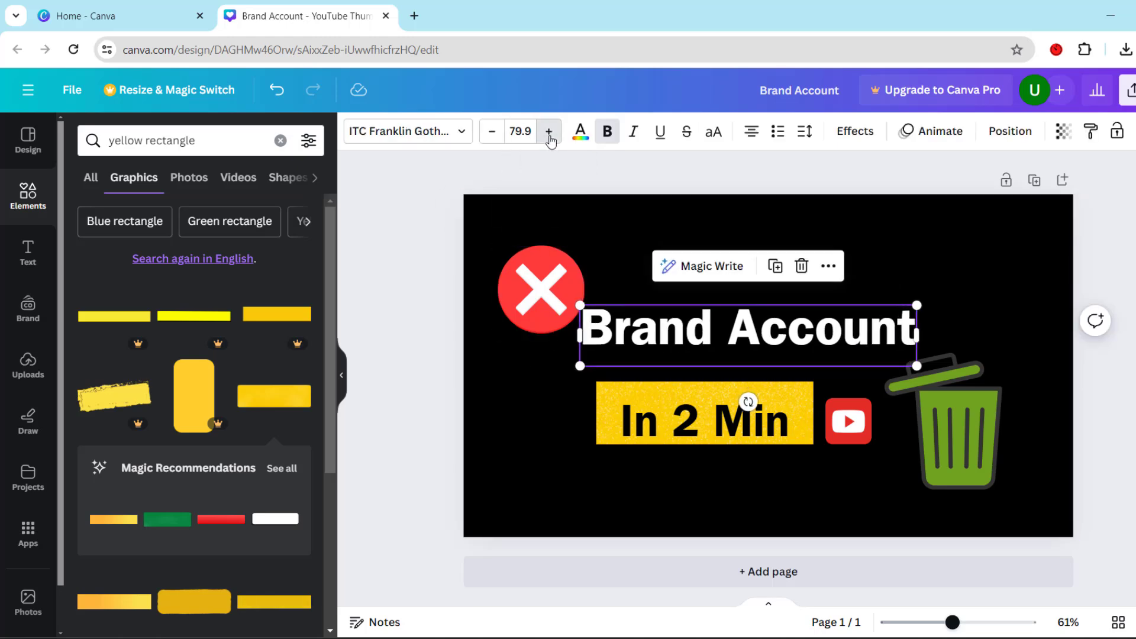
{"action": "double_click", "coordinate": [550, 139]}
{"action": "double_click", "coordinate": [551, 140]}
{"action": "double_click", "coordinate": [551, 139]}
{"action": "left_click_drag", "start_coordinate": [733, 337], "coordinate": [753, 311]}
{"action": "left_click", "coordinate": [803, 536]}
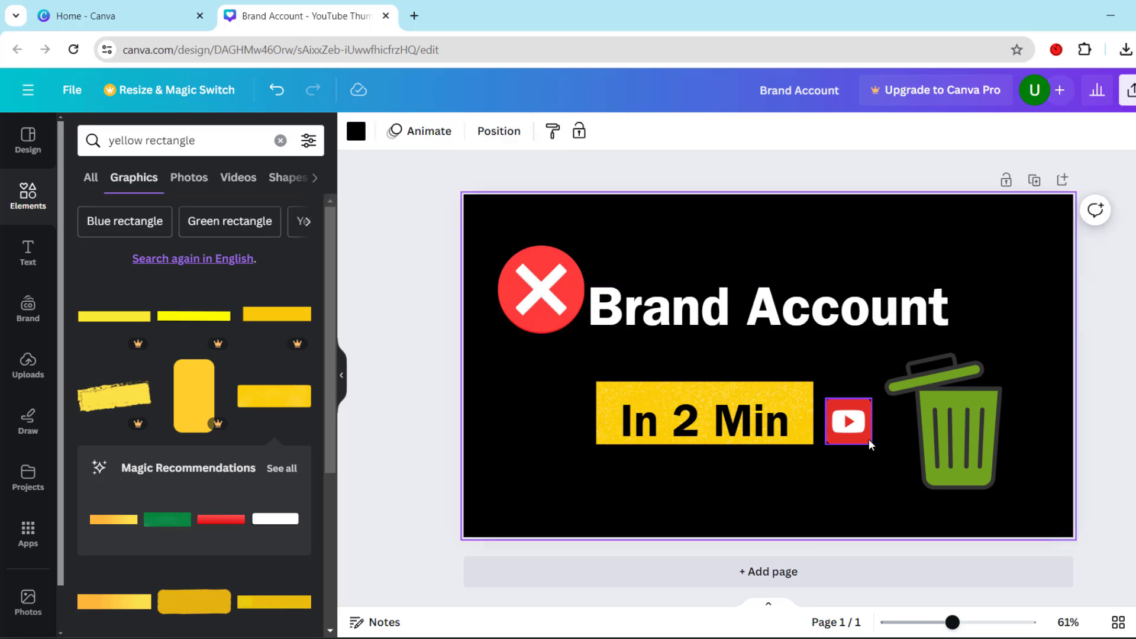
Move the yellow band, the "In 2 Min" text and the YouTube icon up and slightly right beneath the "Brand Account" heading
{"action": "left_click", "coordinate": [769, 414]}
{"action": "left_click", "coordinate": [801, 396]}
{"action": "left_click_drag", "start_coordinate": [801, 396], "coordinate": [804, 374]}
{"action": "left_click", "coordinate": [710, 417]}
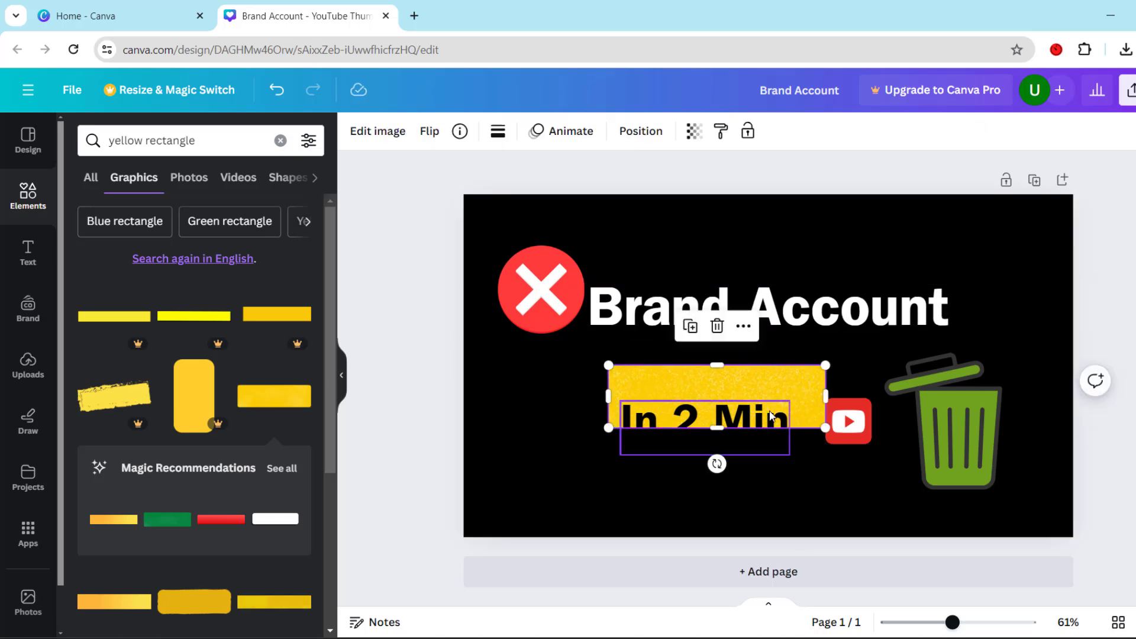
{"action": "left_click_drag", "start_coordinate": [710, 417], "coordinate": [710, 396]}
{"action": "left_click_drag", "start_coordinate": [860, 423], "coordinate": [873, 400]}
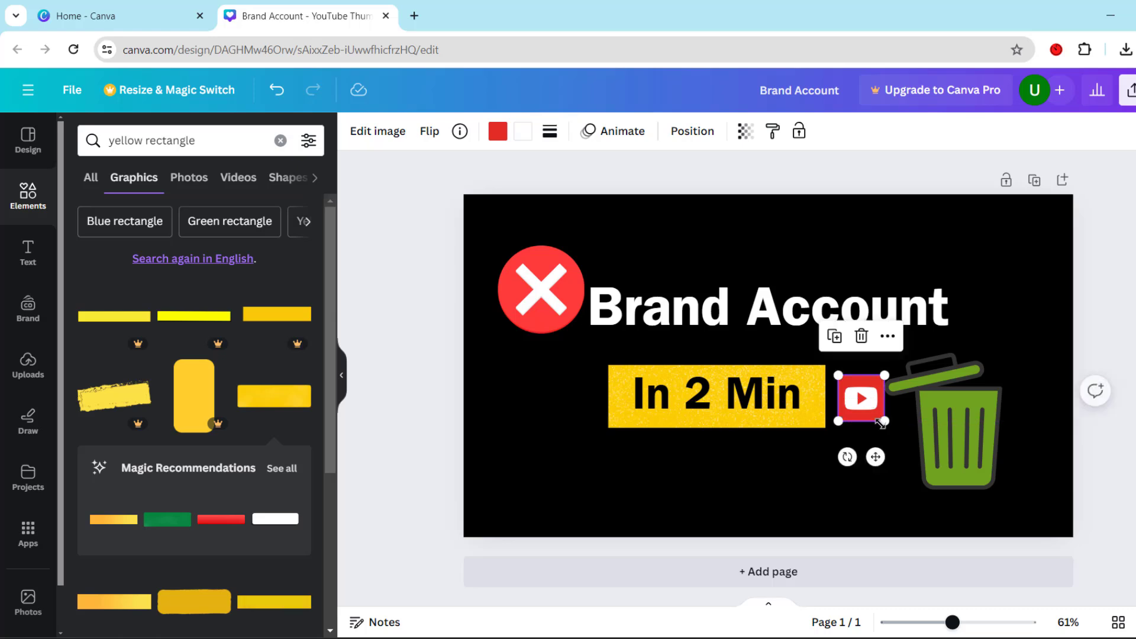
{"action": "left_click", "coordinate": [789, 520]}
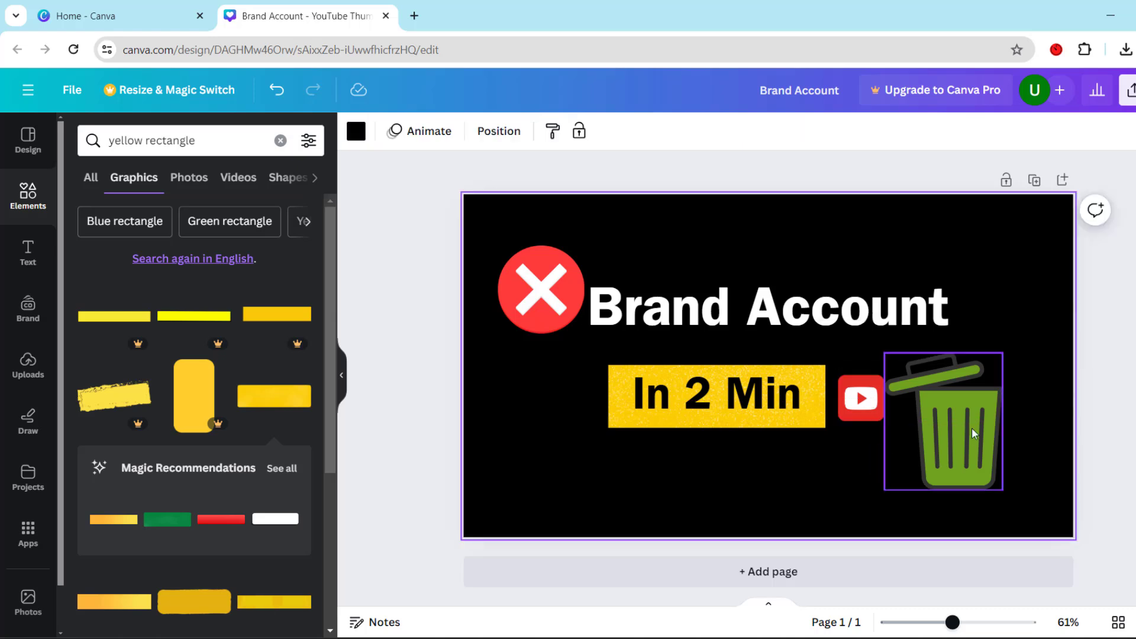
Nudge the trash can slightly right and dim it by lowering its Transparency value
{"action": "left_click_drag", "start_coordinate": [971, 427], "coordinate": [983, 427]}
{"action": "left_click", "coordinate": [770, 132]}
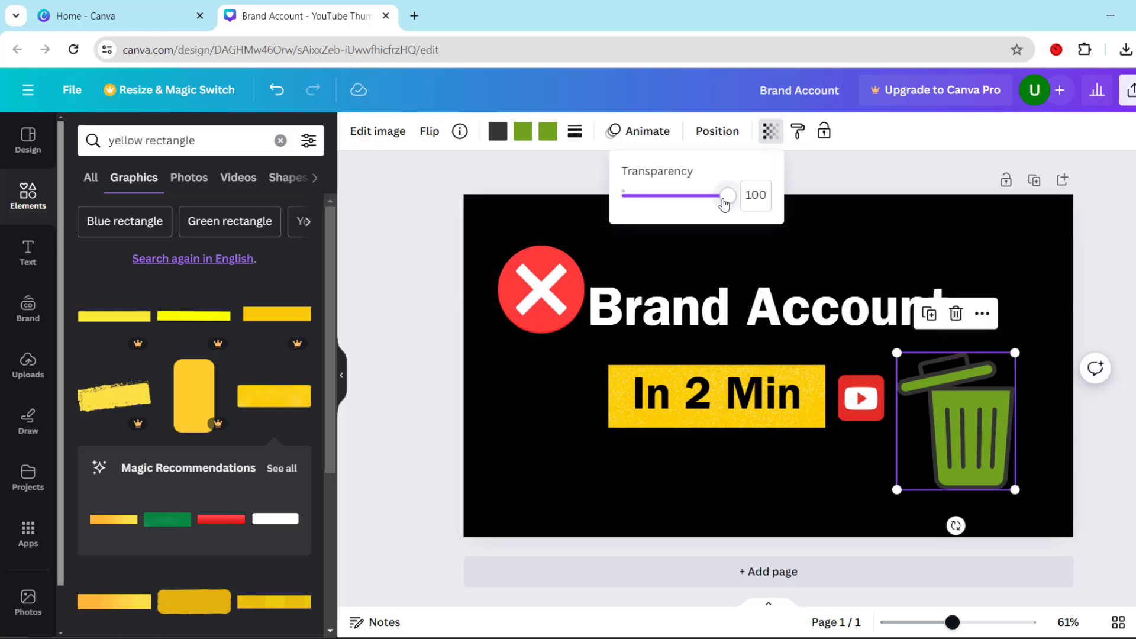
{"action": "left_click_drag", "start_coordinate": [723, 200], "coordinate": [687, 203]}
{"action": "left_click", "coordinate": [704, 243]}
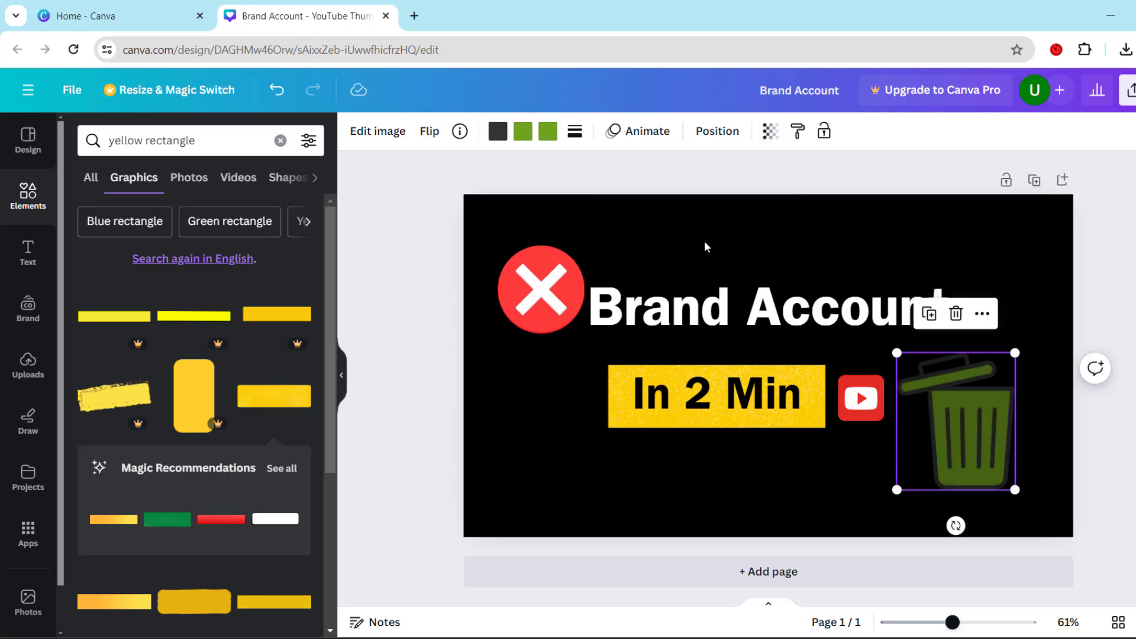
{"action": "left_click", "coordinate": [704, 240]}
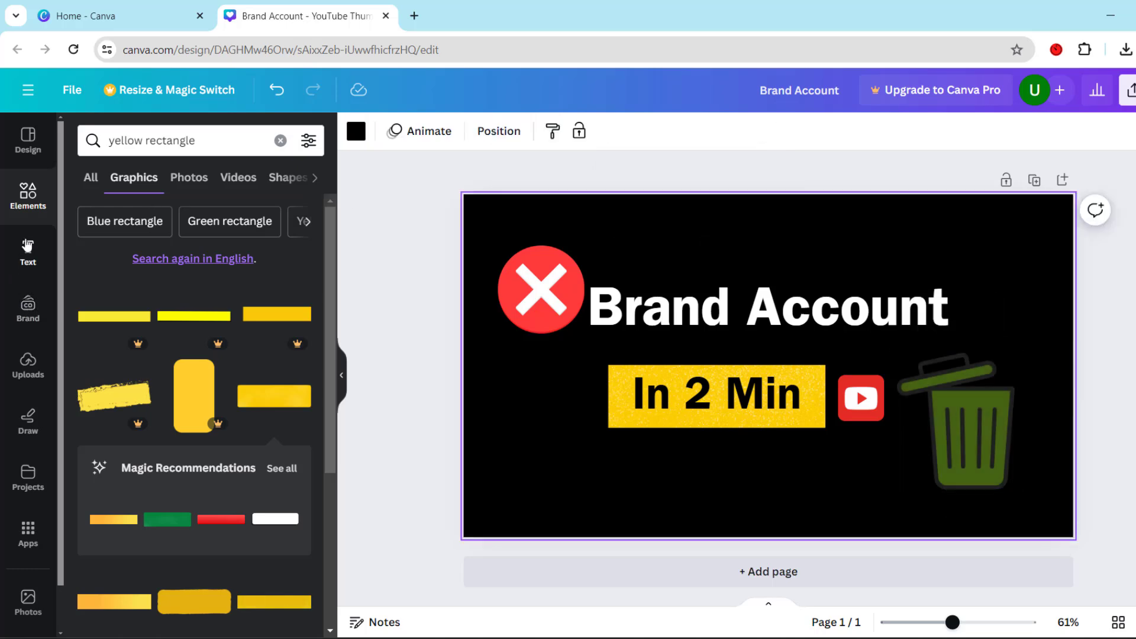
Search the elements for "circle frame" and add the plain circular frame to the page
{"action": "left_click", "coordinate": [27, 207]}
{"action": "left_click", "coordinate": [241, 140]}
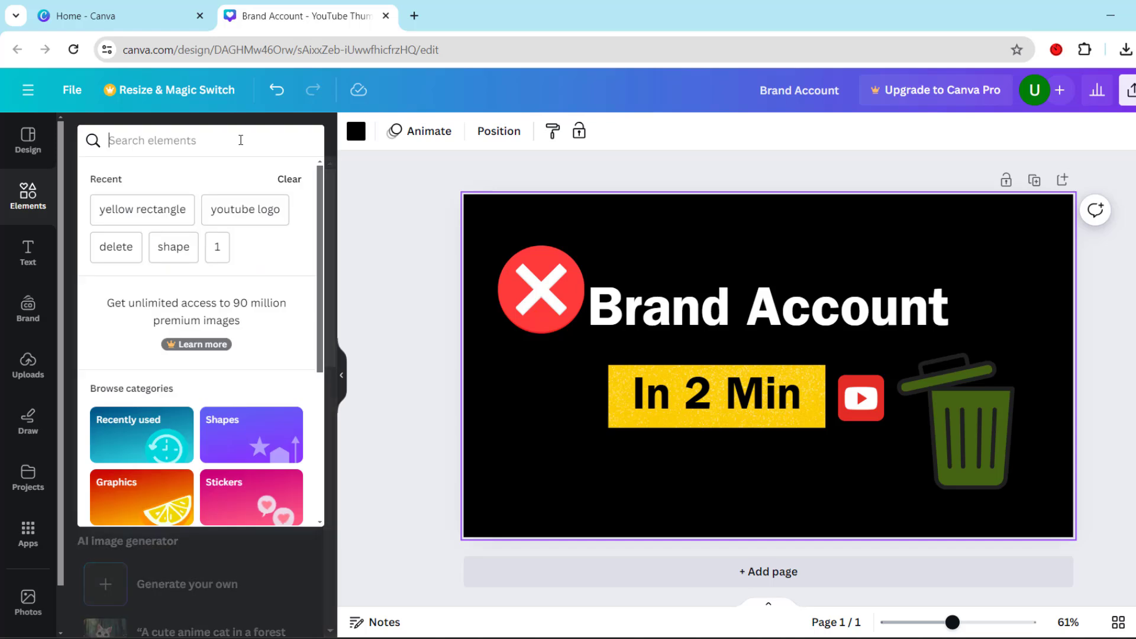
{"action": "type", "text": "ci"}
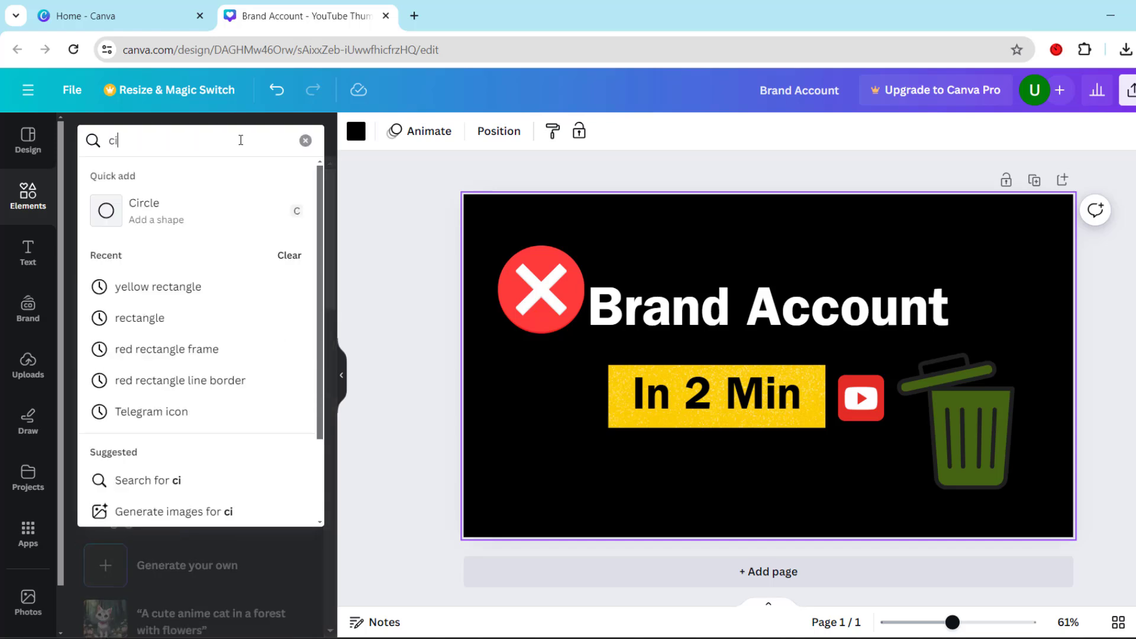
{"action": "type", "text": "rcle fr"}
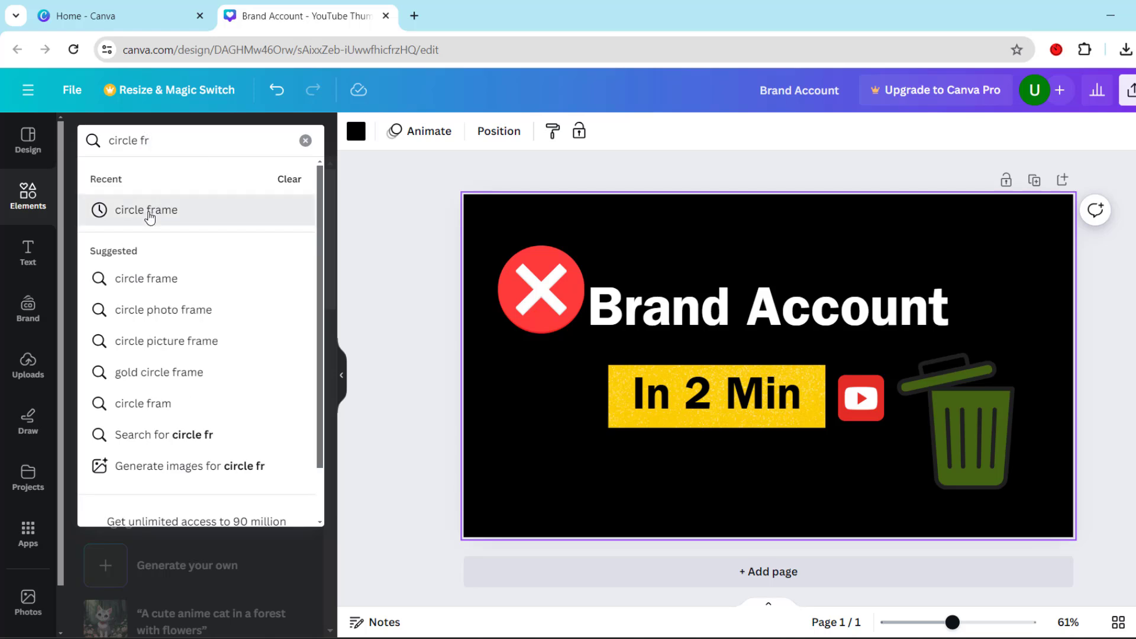
{"action": "left_click", "coordinate": [147, 211]}
{"action": "left_click", "coordinate": [117, 353]}
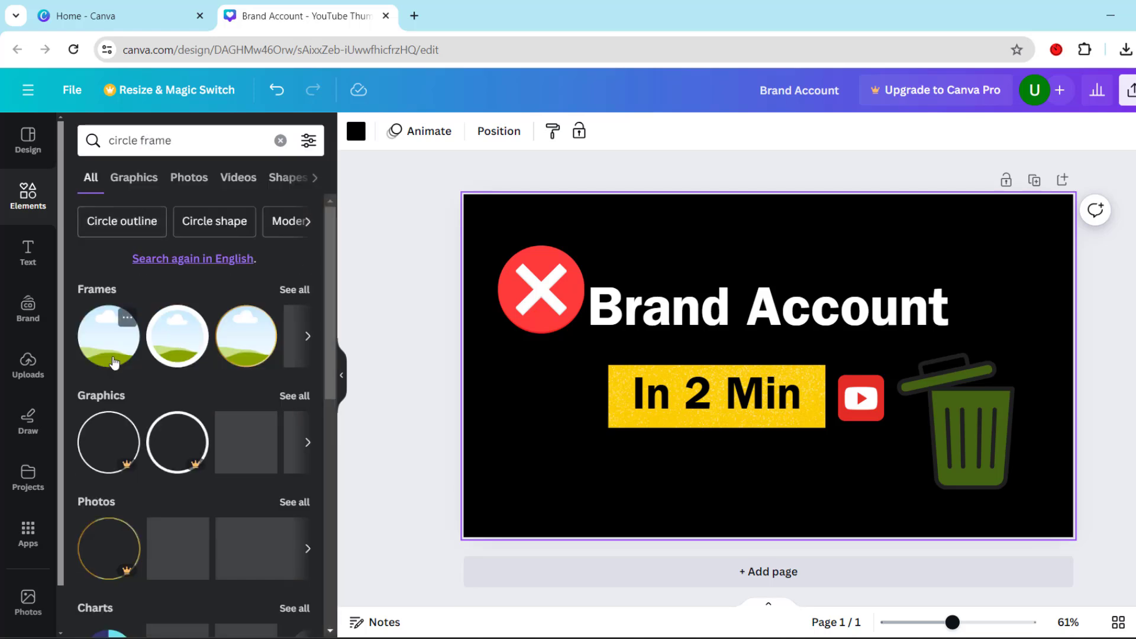
Add the yellow and white "Tech colleen" logo image from the uploaded images to the page
{"action": "left_click", "coordinate": [281, 140]}
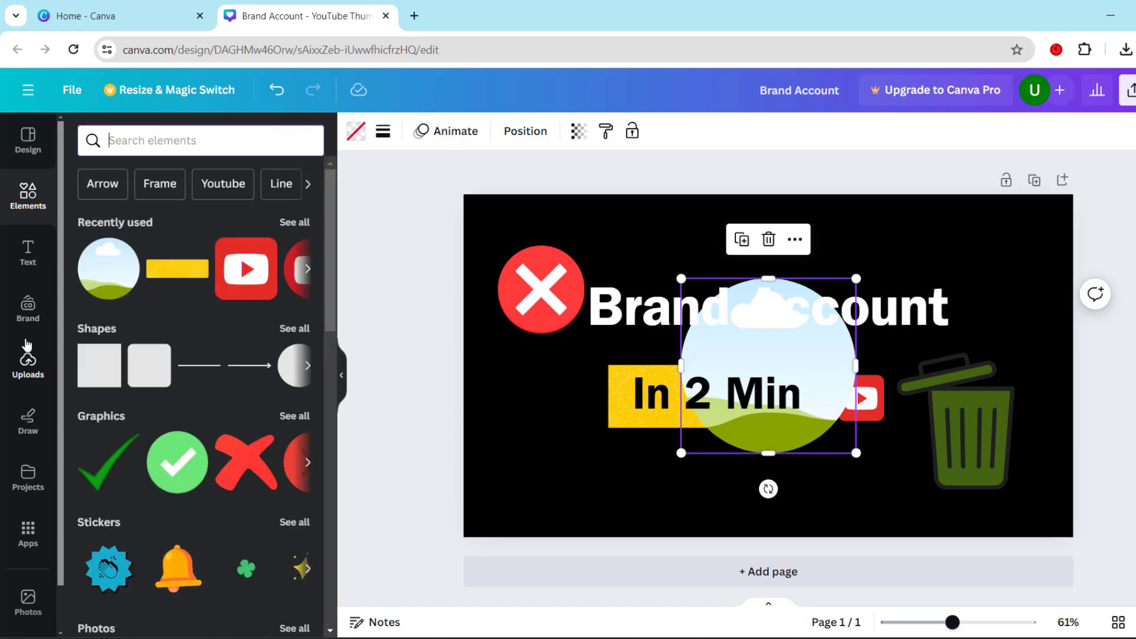
{"action": "left_click", "coordinate": [29, 362]}
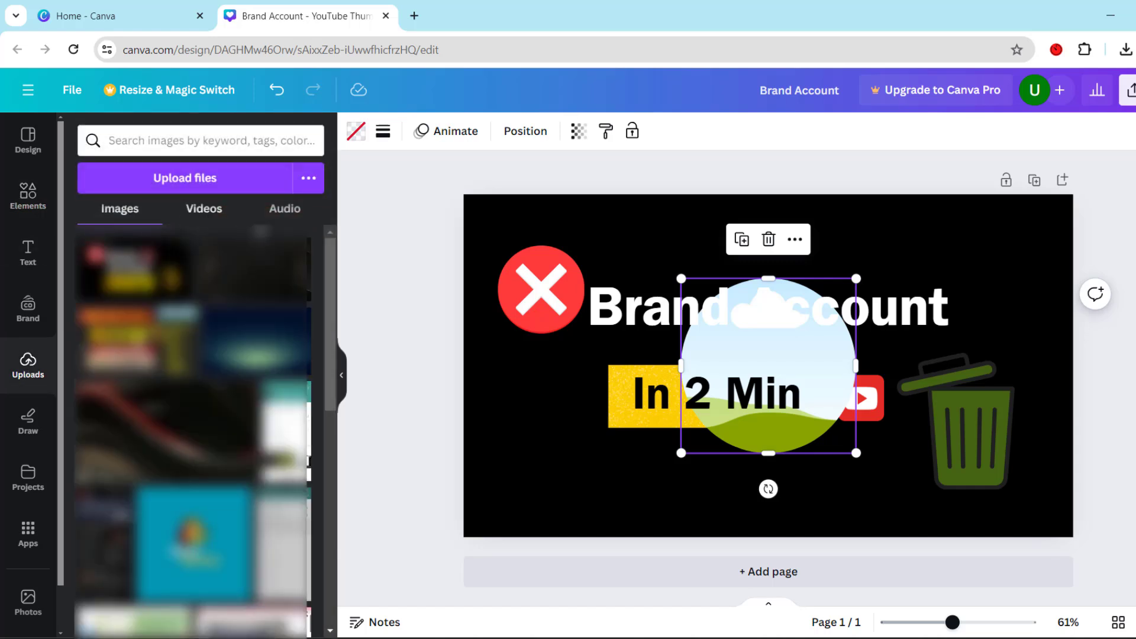
{"action": "left_click_drag", "start_coordinate": [328, 260], "coordinate": [348, 441]}
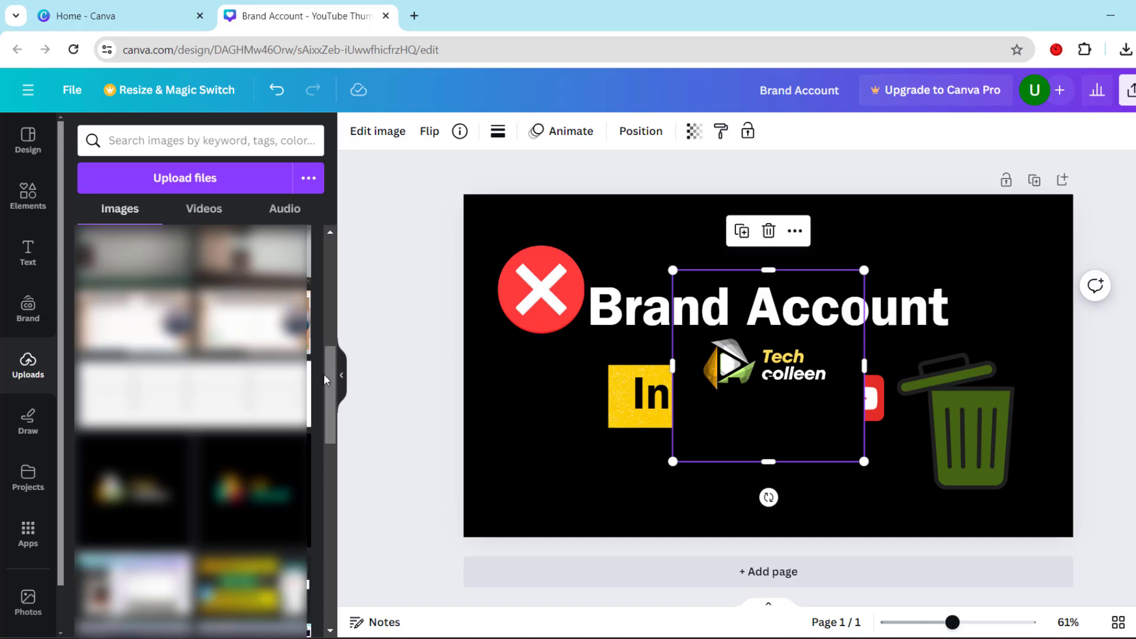
Place the "Tech colleen" logo image inside the circular frame at the centre of the page
{"action": "left_click_drag", "start_coordinate": [324, 373], "coordinate": [349, 213]}
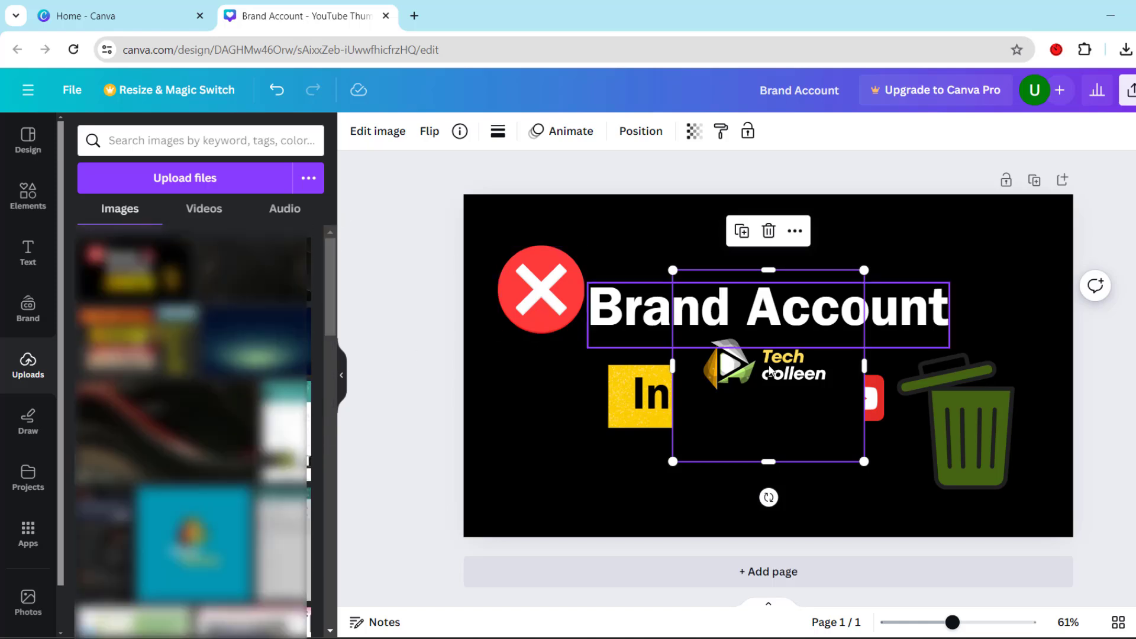
{"action": "mouse_move", "coordinate": [772, 359]}
{"action": "left_mouse_down"}
{"action": "mouse_move", "coordinate": [779, 372]}
{"action": "mouse_move", "coordinate": [778, 358]}
{"action": "left_mouse_up"}
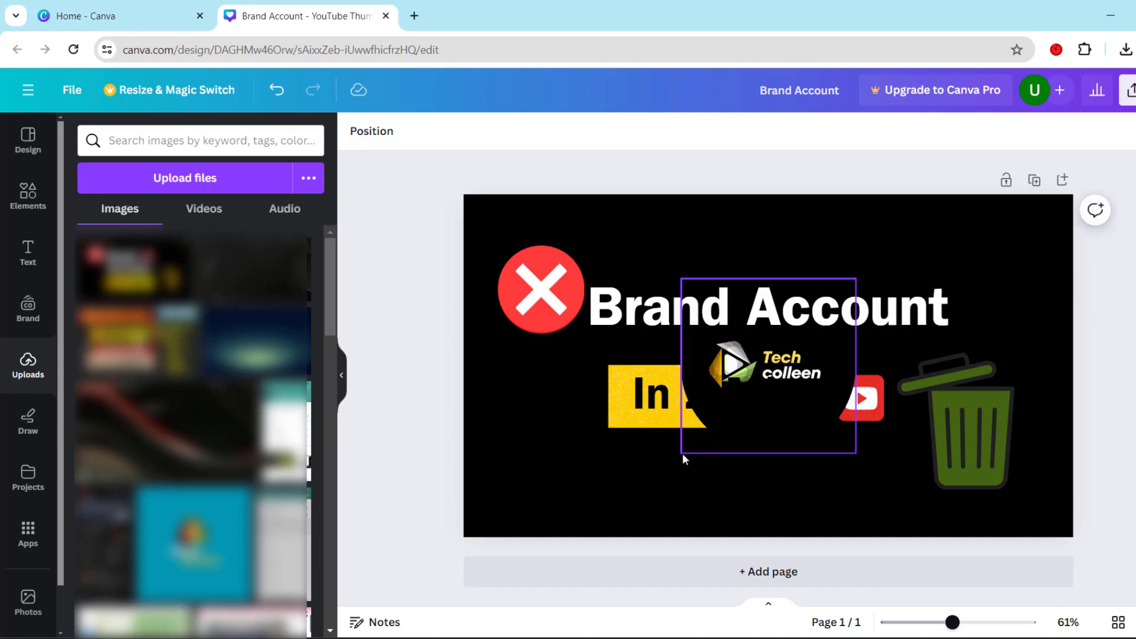
{"action": "left_click", "coordinate": [710, 423]}
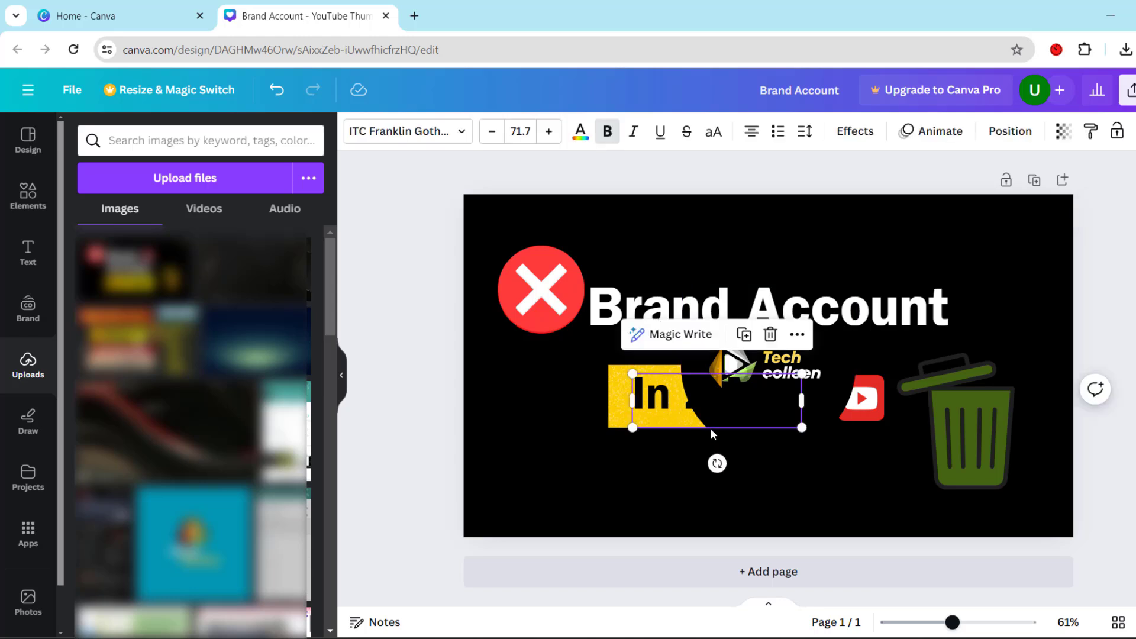
Shrink the framed "Tech colleen" logo and fit it into the upper-right corner of the thumbnail
{"action": "left_click", "coordinate": [811, 365]}
{"action": "left_click_drag", "start_coordinate": [678, 453], "coordinate": [1035, 274]}
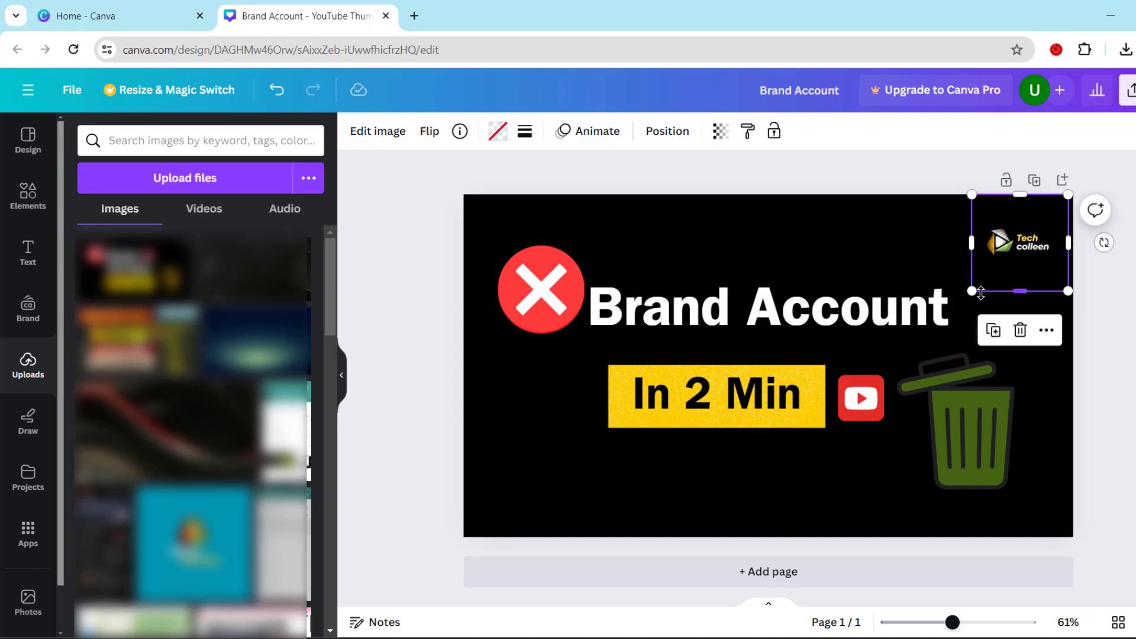
{"action": "left_click_drag", "start_coordinate": [973, 290], "coordinate": [984, 278]}
{"action": "left_click_drag", "start_coordinate": [1028, 239], "coordinate": [1034, 235]}
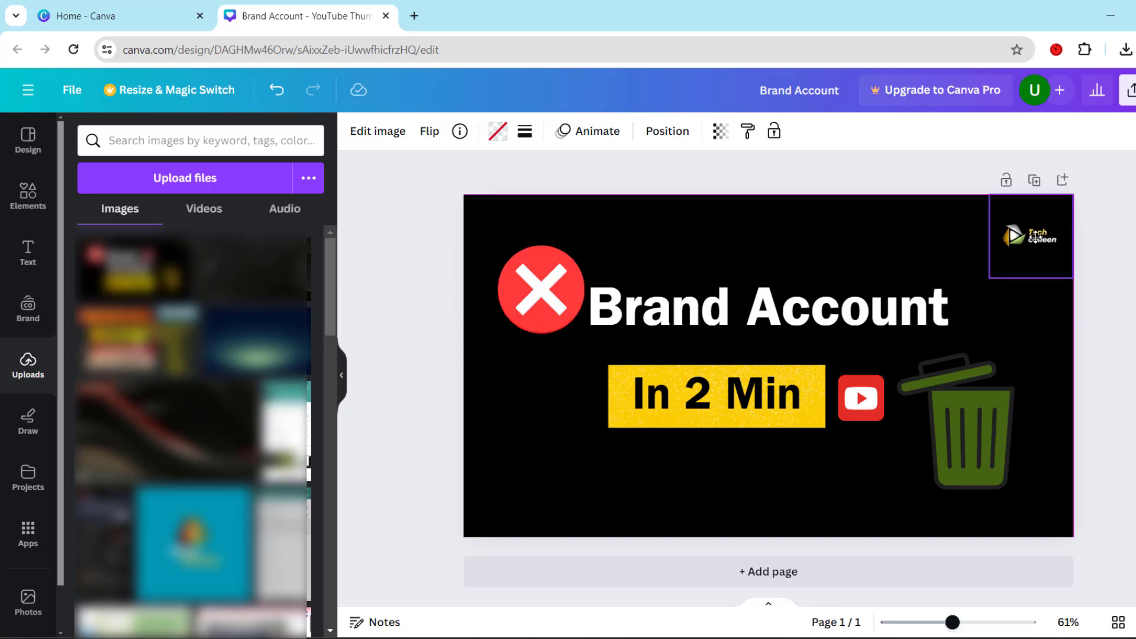
{"action": "left_click", "coordinate": [1092, 299]}
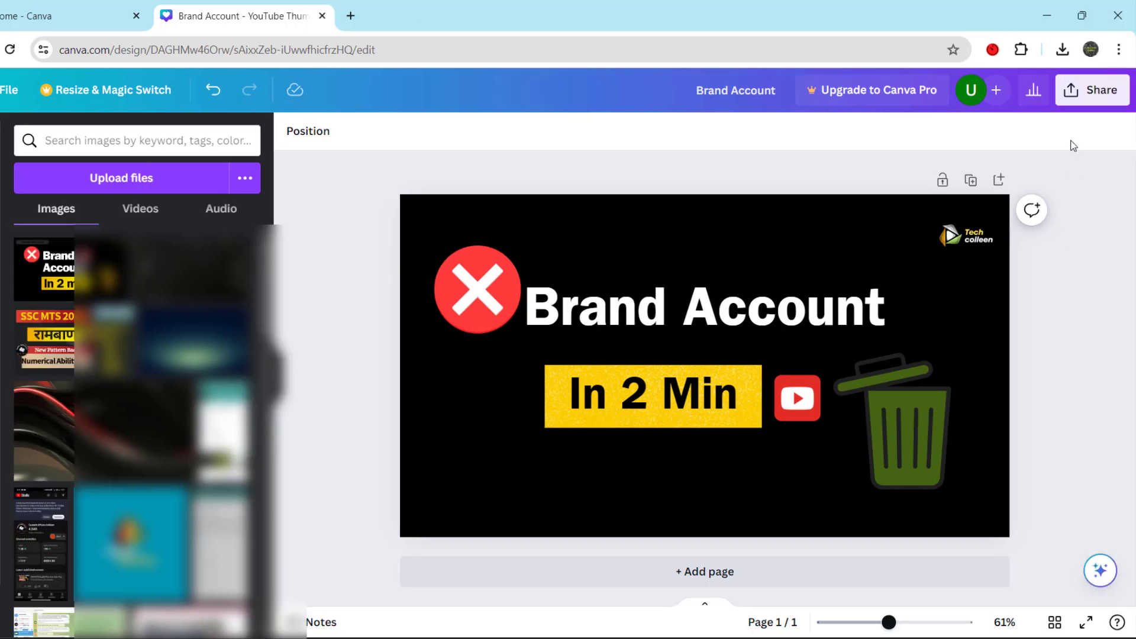
Download the thumbnail as a PNG at 1,280 × 720 px
{"action": "left_click", "coordinate": [1088, 94]}
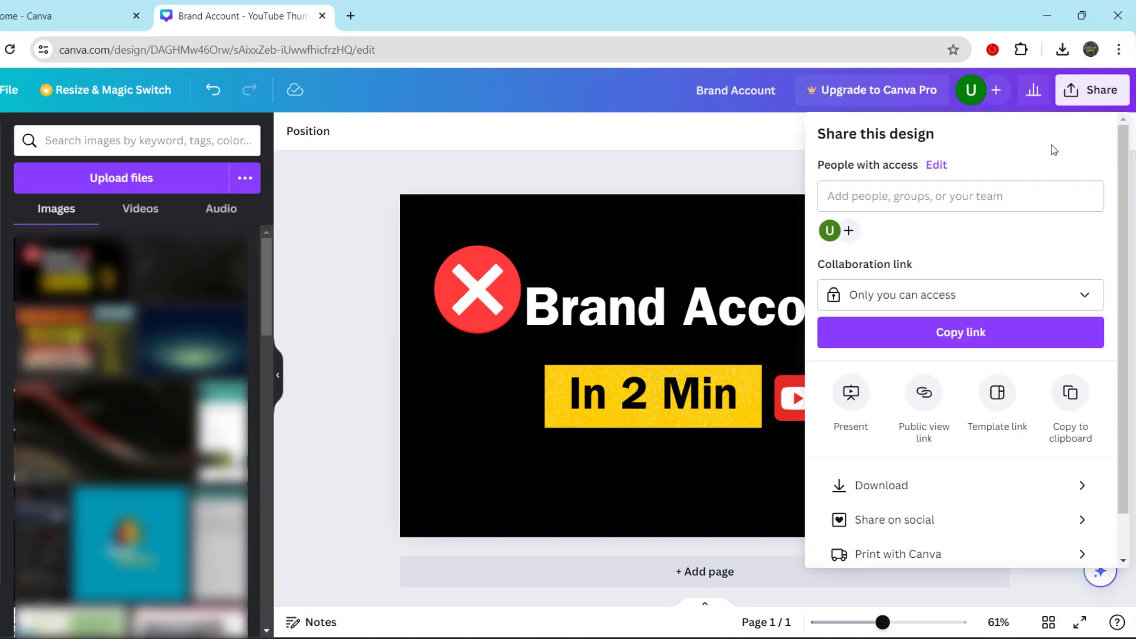
{"action": "left_click", "coordinate": [915, 500]}
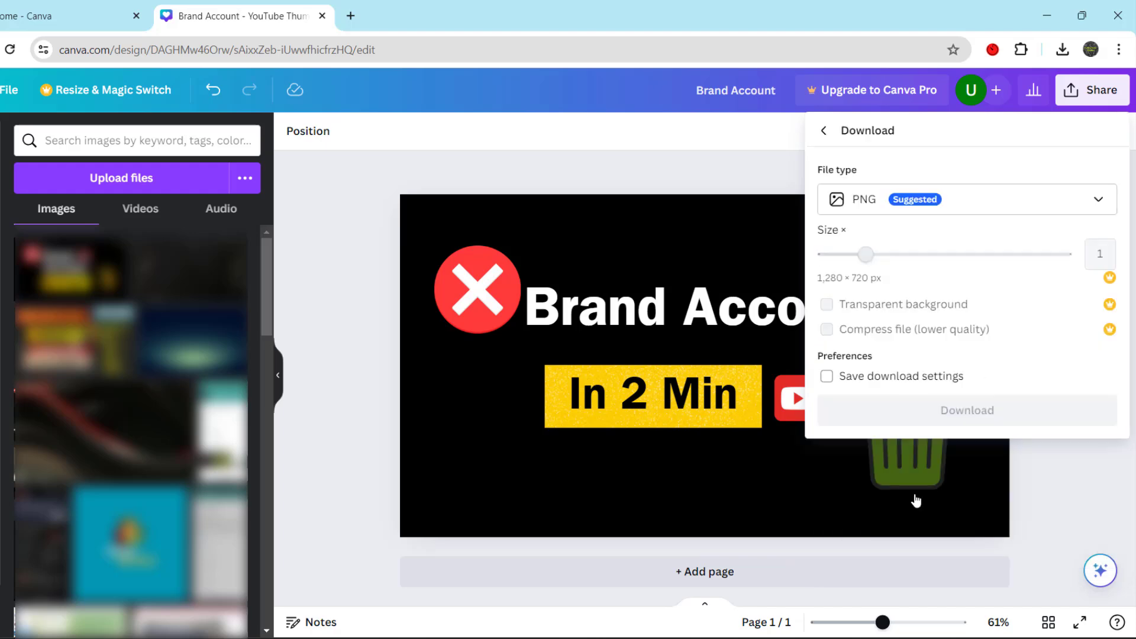
{"action": "left_click", "coordinate": [1015, 205]}
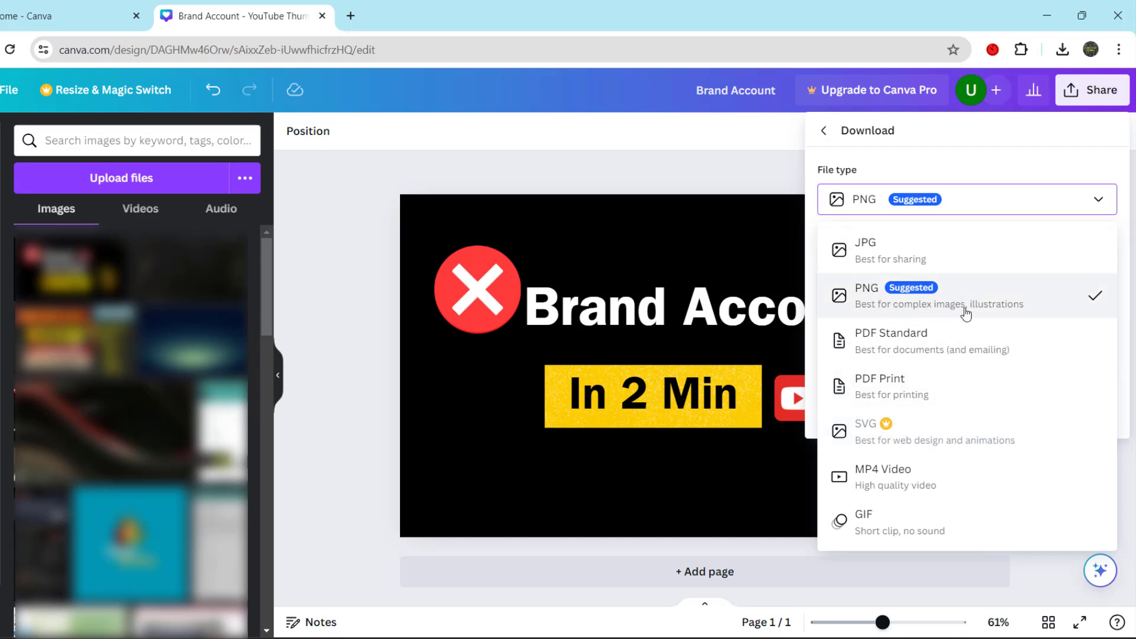
{"action": "left_click", "coordinate": [1042, 204]}
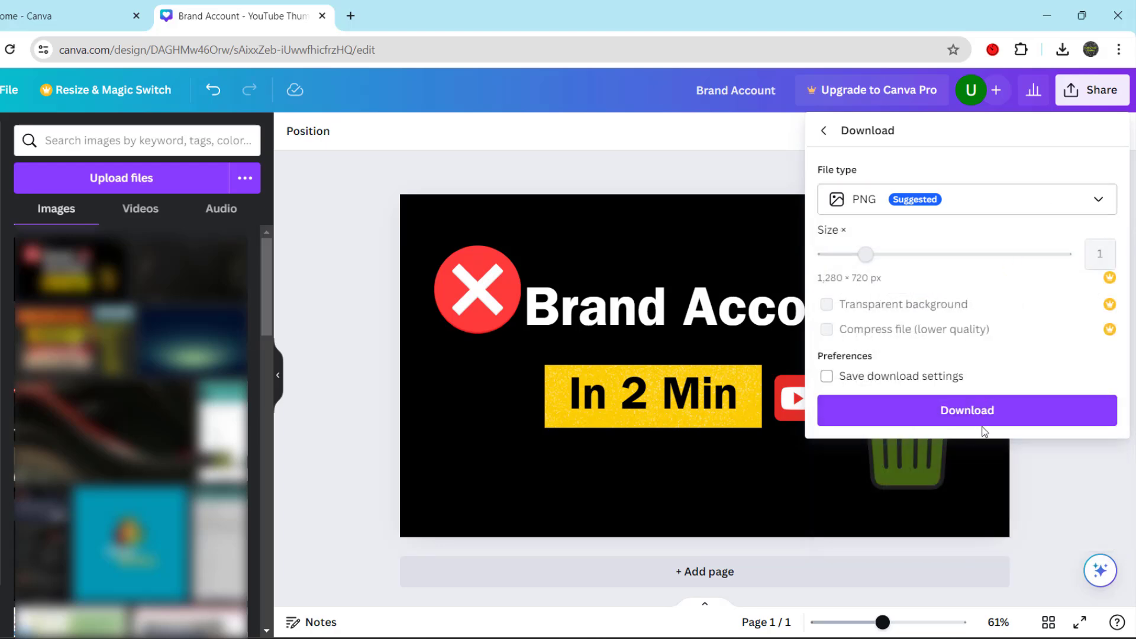
{"action": "left_click", "coordinate": [952, 414]}
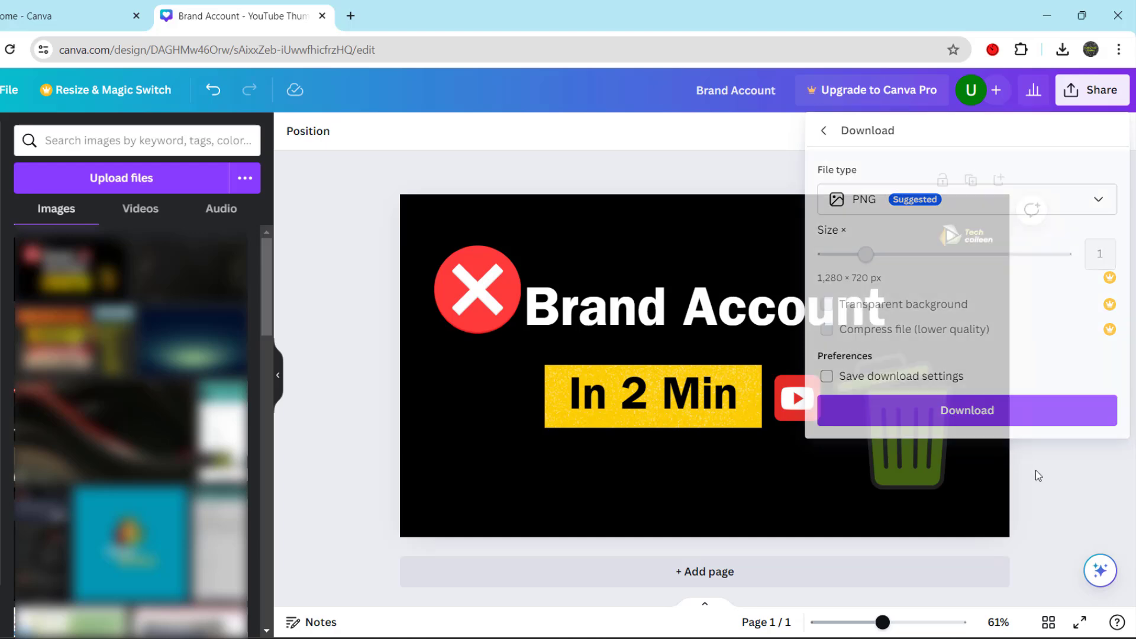